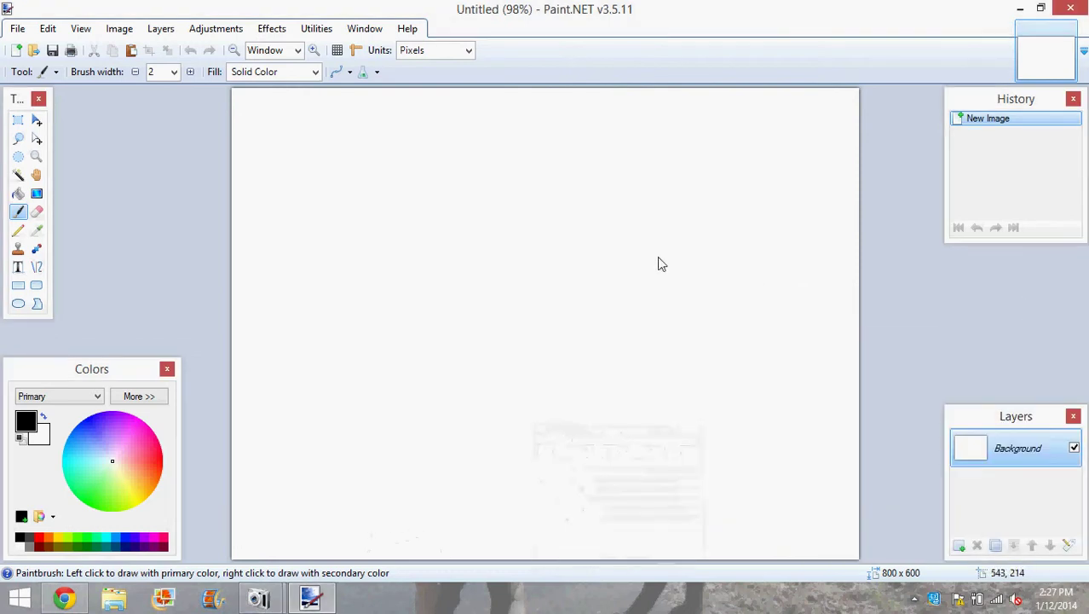
Bring Chrome forward and list the shirts in the Roblox character inventory
{"action": "left_click", "coordinate": [71, 600]}
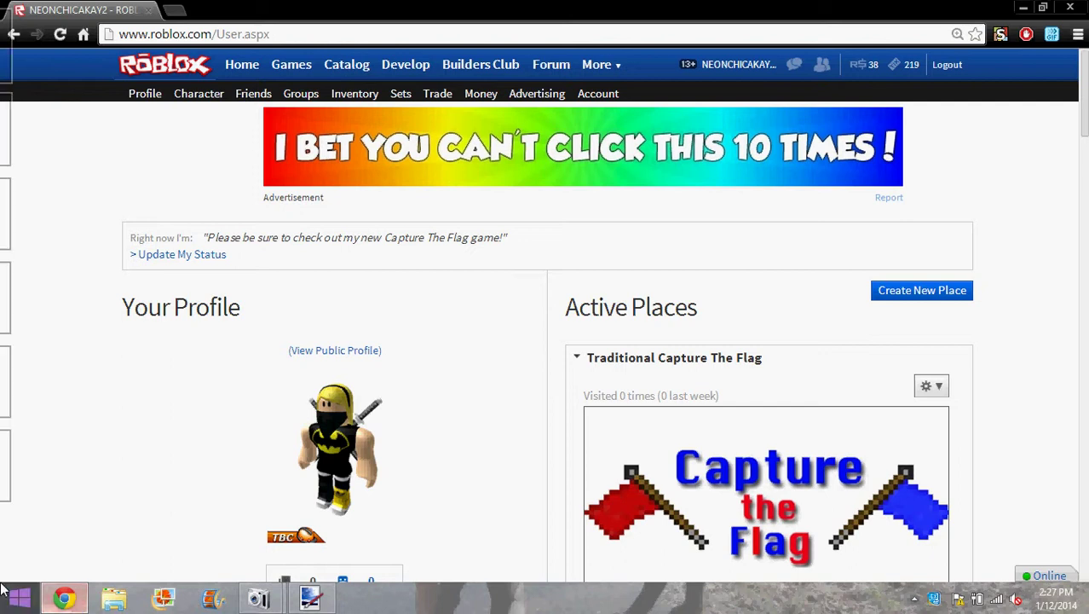
{"action": "scroll", "coordinate": [605, 263], "scroll_direction": "down", "scroll_amount": 2}
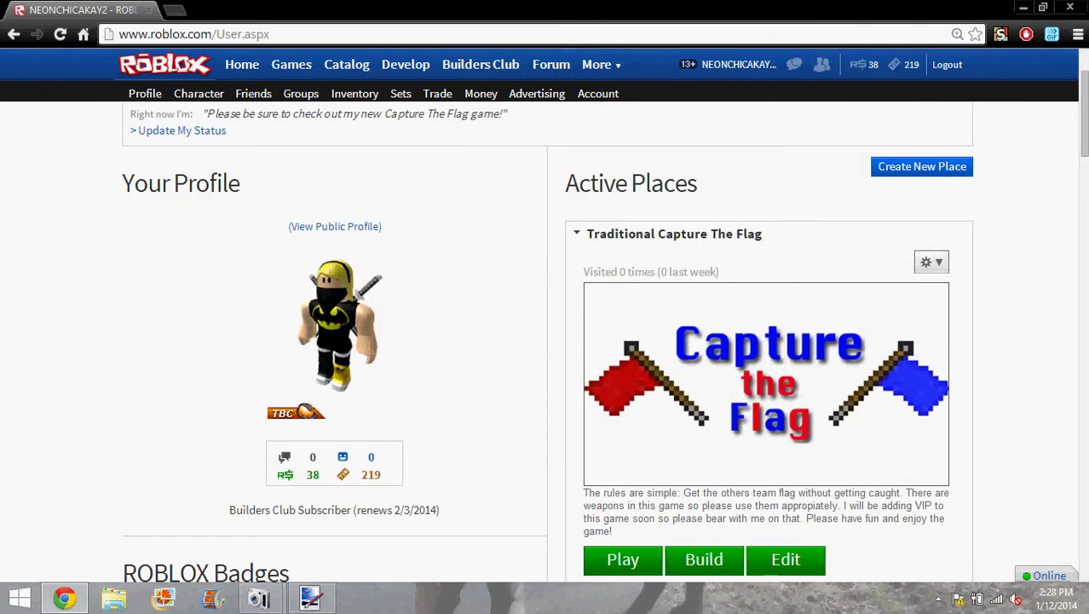
{"action": "scroll", "coordinate": [605, 341], "scroll_direction": "down", "scroll_amount": 10}
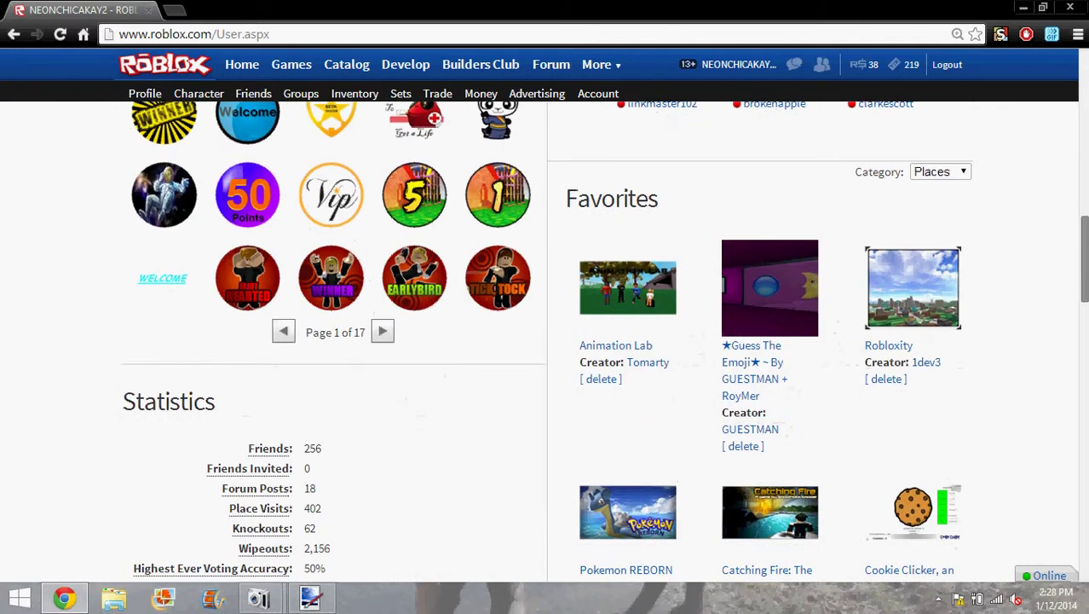
{"action": "scroll", "coordinate": [606, 341], "scroll_direction": "down", "scroll_amount": 8}
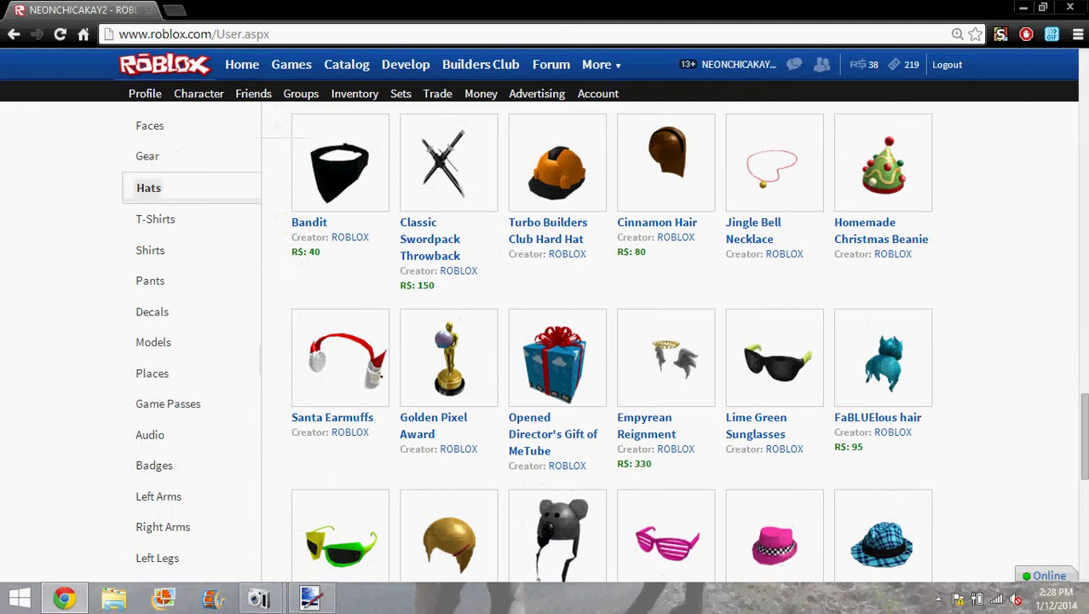
{"action": "left_click", "coordinate": [214, 252]}
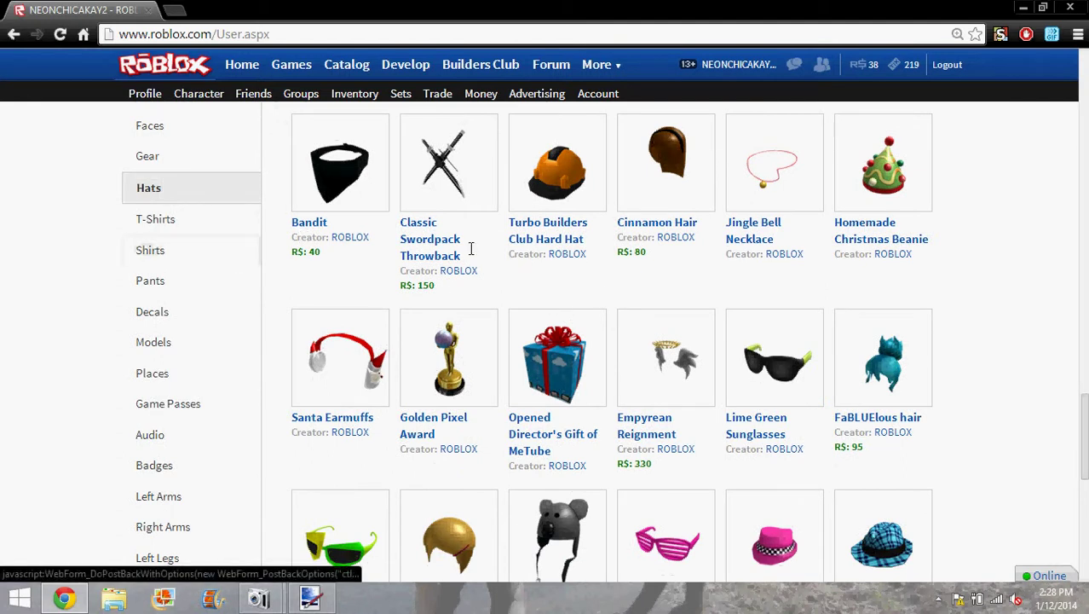
{"action": "scroll", "coordinate": [1081, 410], "scroll_direction": "up", "scroll_amount": 2}
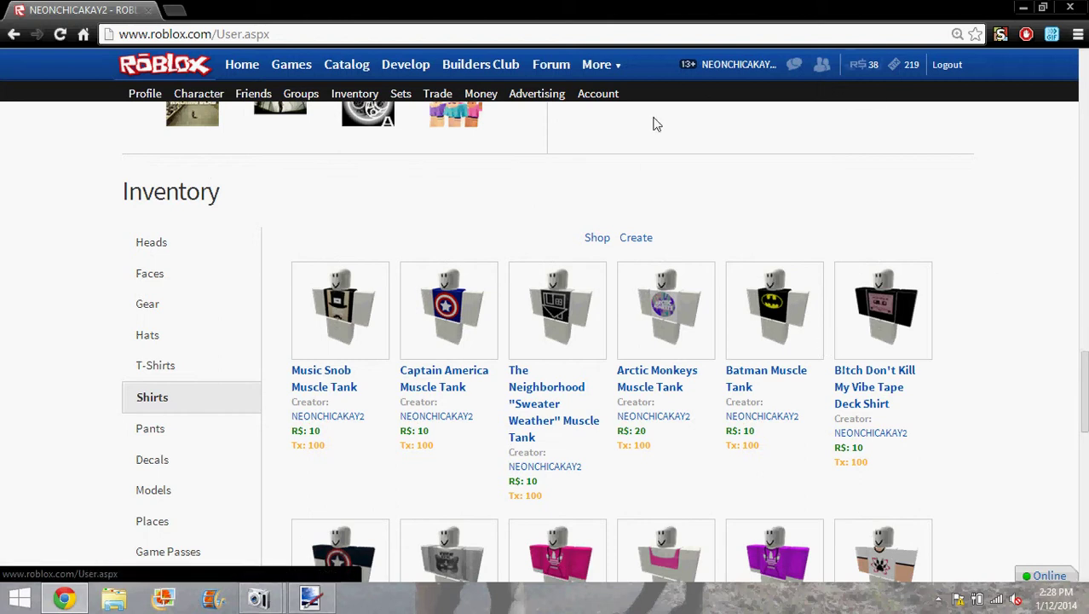
{"action": "scroll", "coordinate": [1070, 310], "scroll_direction": "up", "scroll_amount": 1}
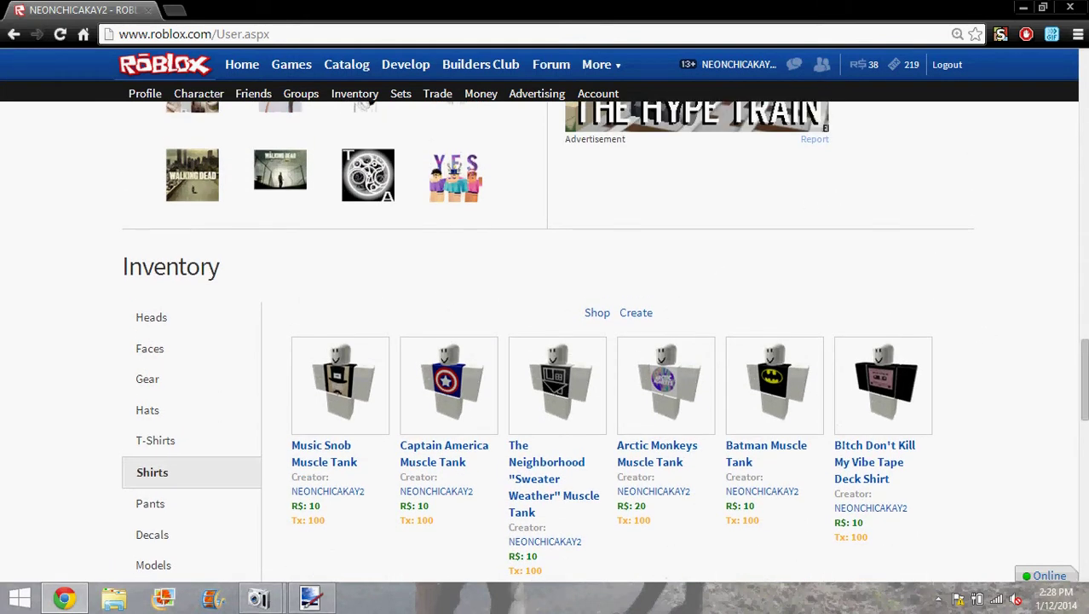
{"action": "left_click_drag", "start_coordinate": [1084, 378], "coordinate": [1084, 92]}
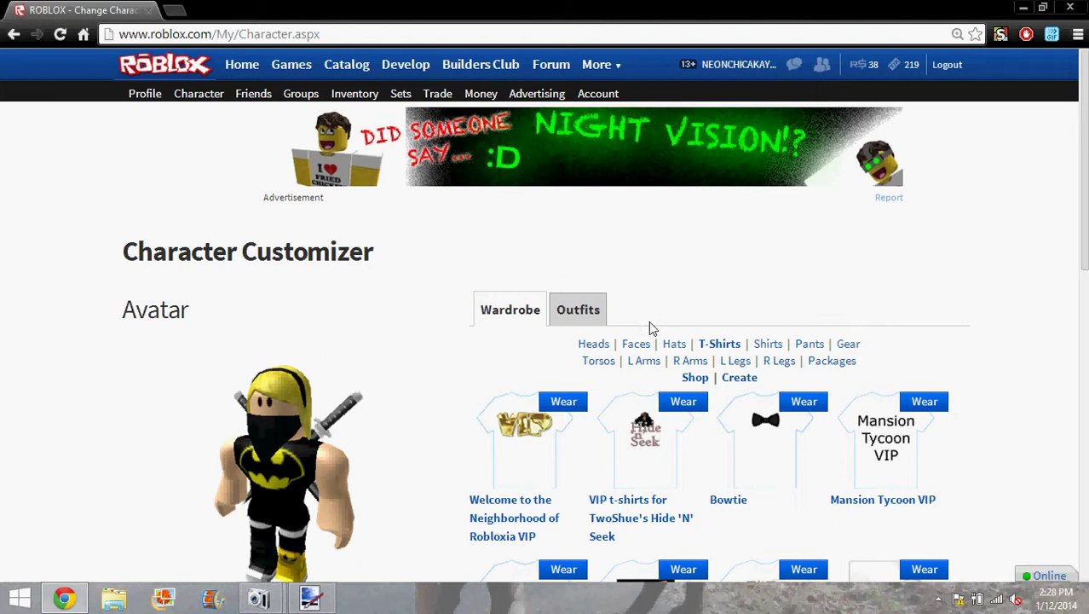
{"action": "left_click", "coordinate": [768, 346]}
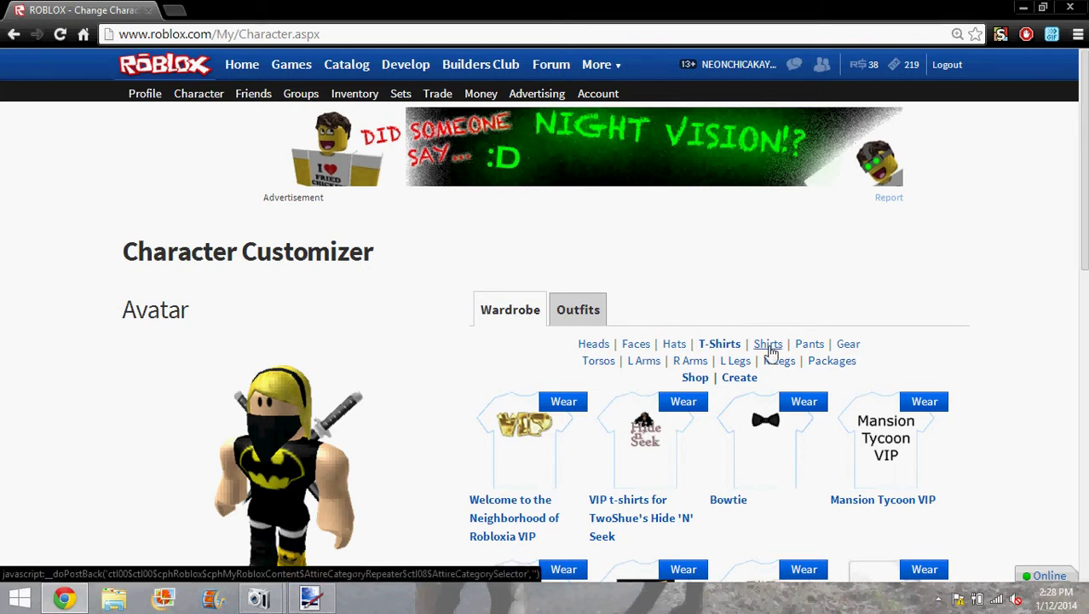
Go to the Create a Shirt page and briefly view the shirt template image
{"action": "left_click", "coordinate": [740, 380]}
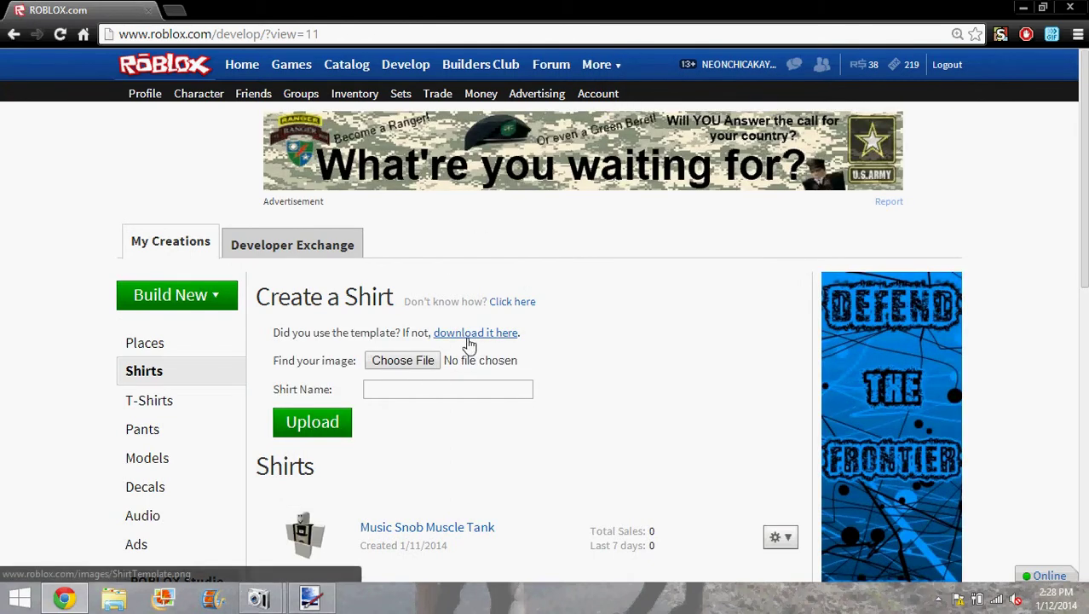
{"action": "left_click", "coordinate": [468, 337]}
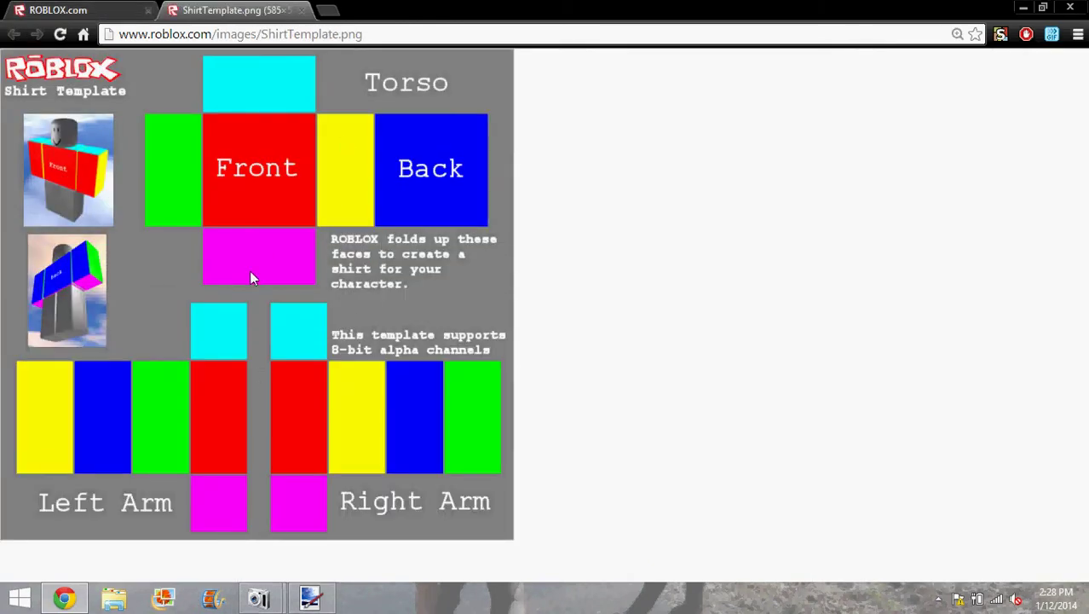
{"action": "left_click", "coordinate": [302, 10]}
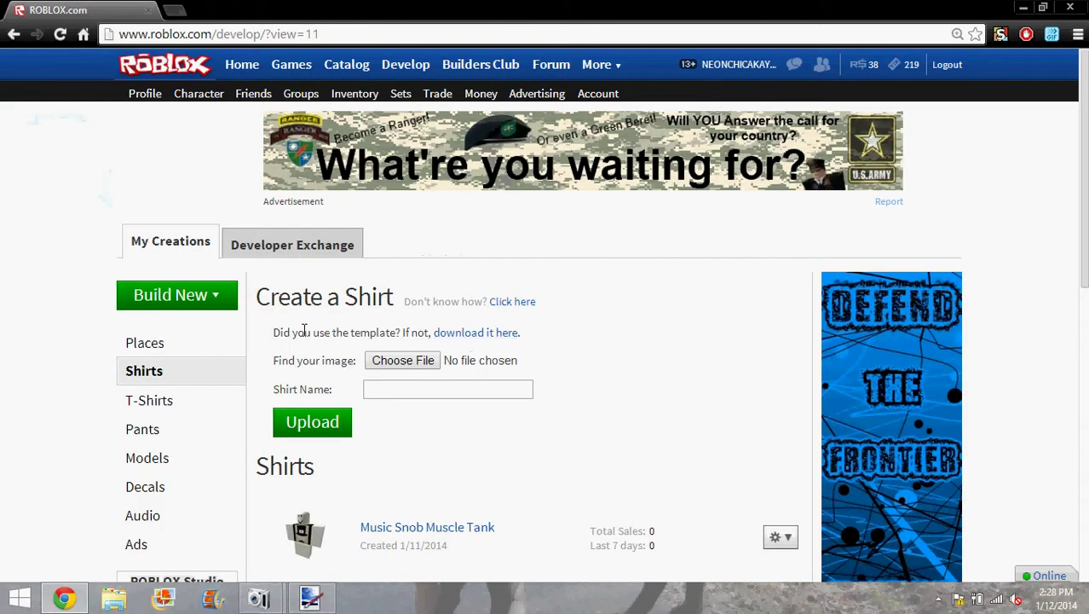
Search Google Images for 'the 1975' and show The 1975 album images
{"action": "left_click", "coordinate": [173, 10]}
{"action": "type", "text": "googl"}
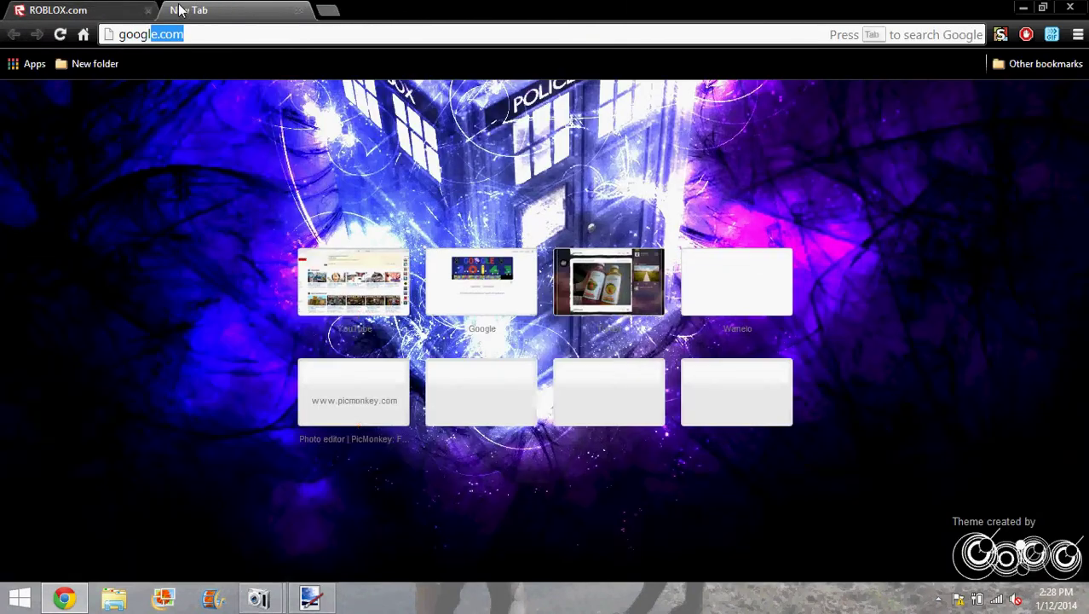
{"action": "key", "text": "Return"}
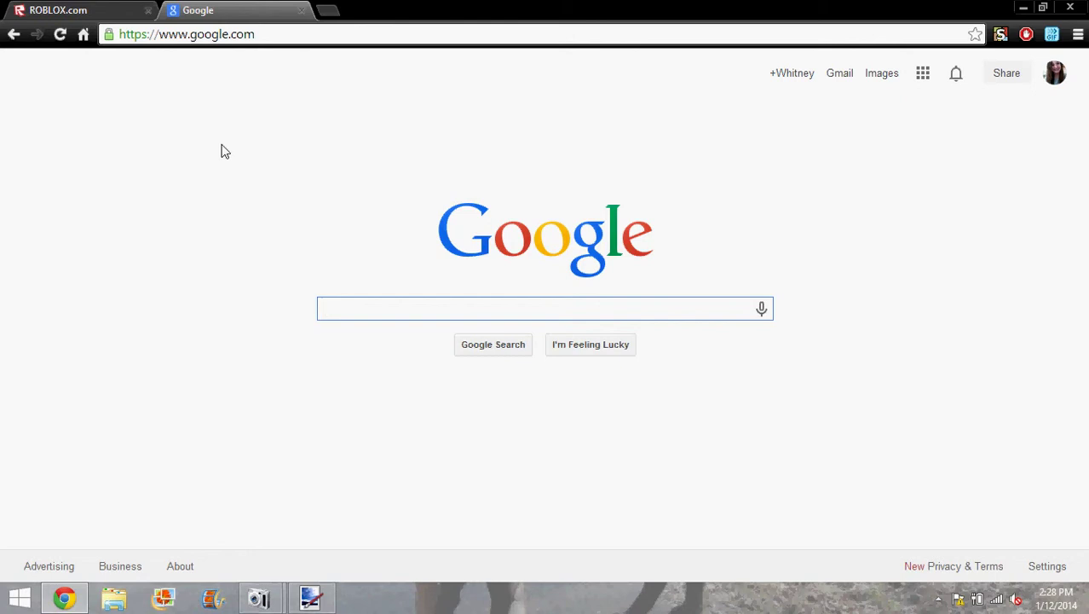
{"action": "type", "text": "the "}
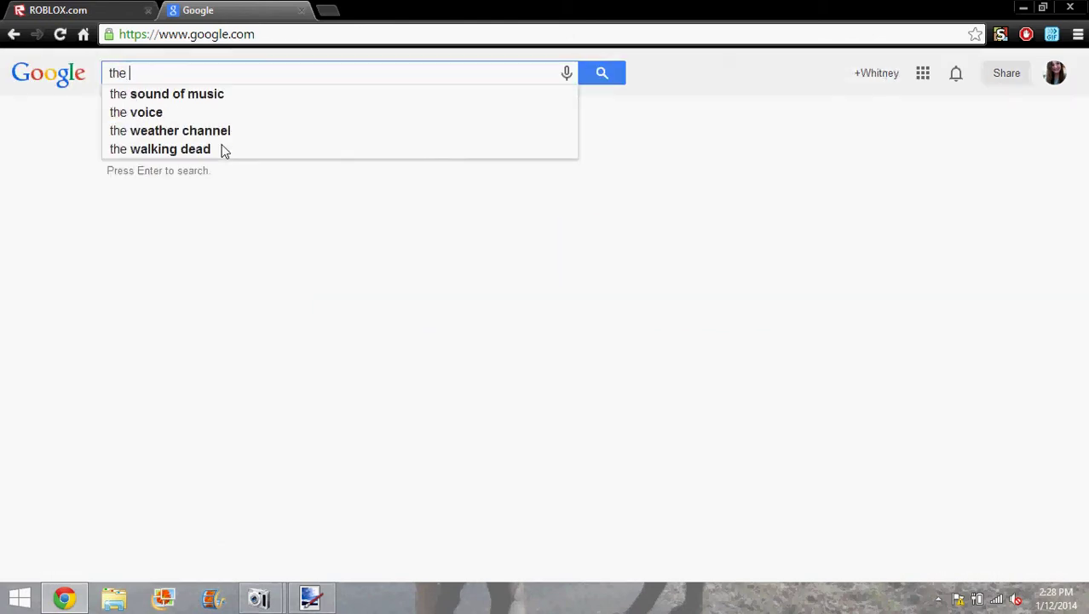
{"action": "type", "text": "1975"}
{"action": "key", "text": "Return"}
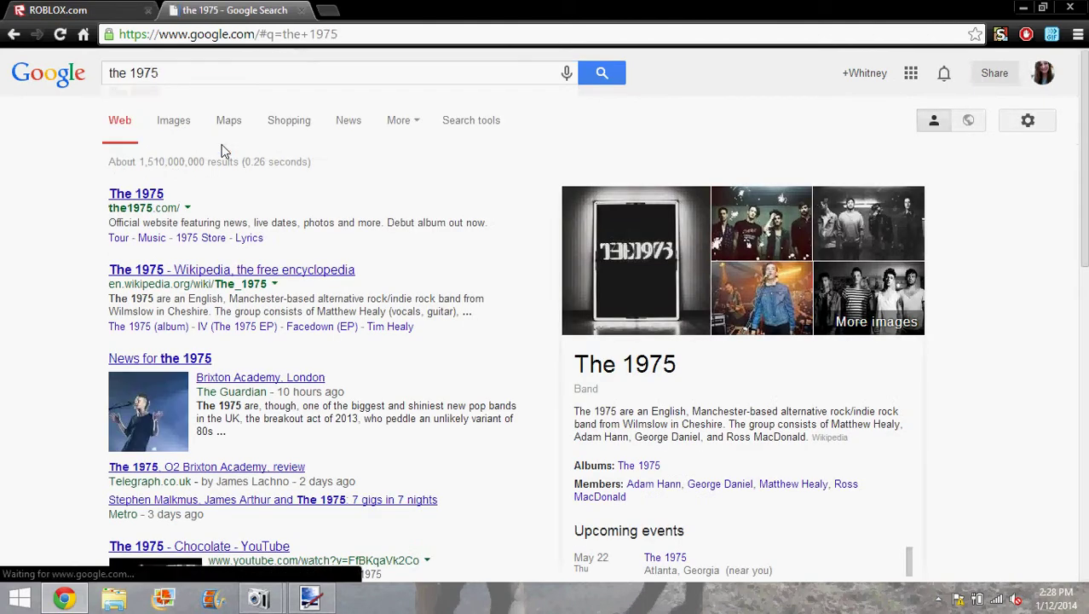
{"action": "left_click", "coordinate": [181, 133]}
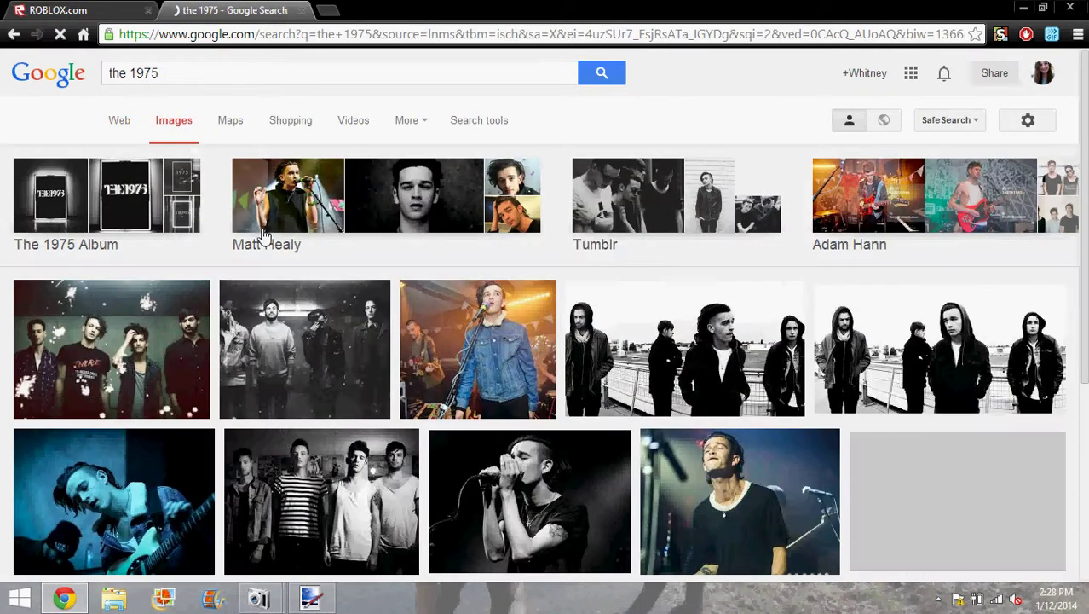
{"action": "left_click", "coordinate": [175, 217]}
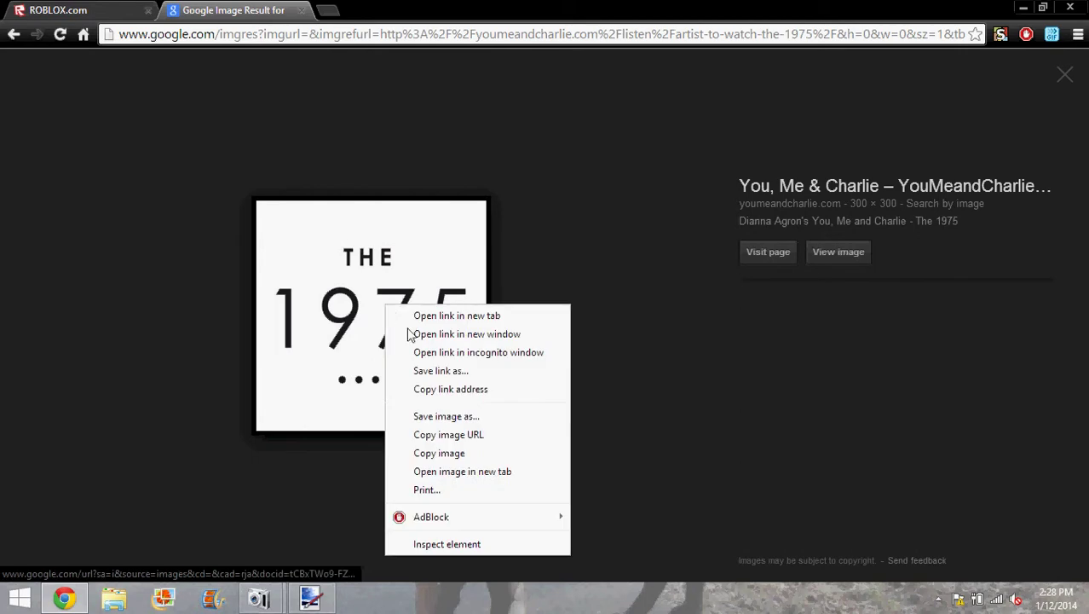
Save the album logo image as 1975.jpg in Pictures > Roblox
{"action": "left_click", "coordinate": [462, 416]}
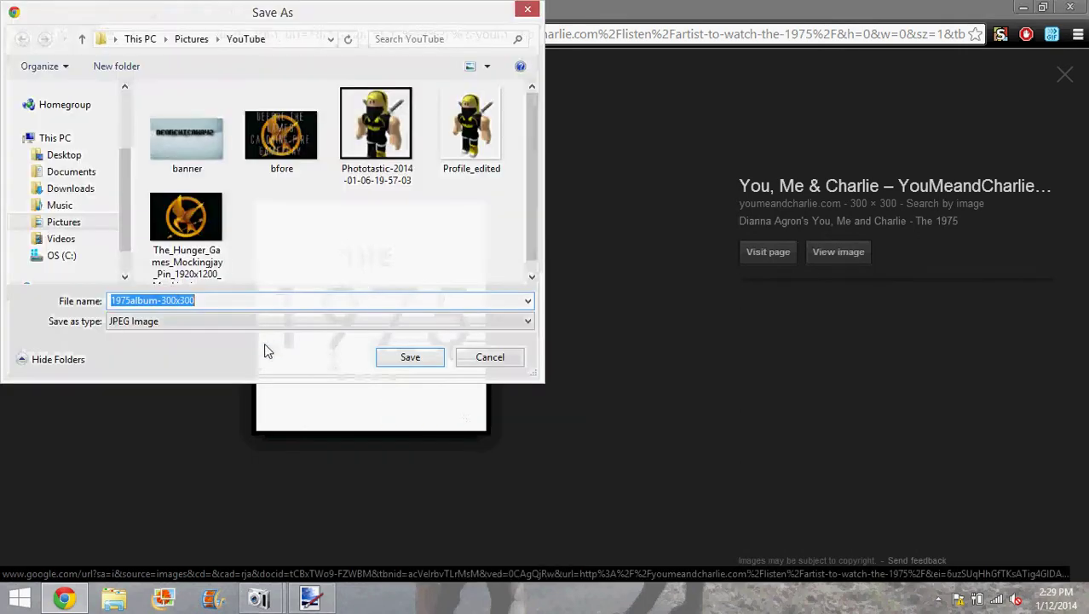
{"action": "left_click", "coordinate": [64, 222]}
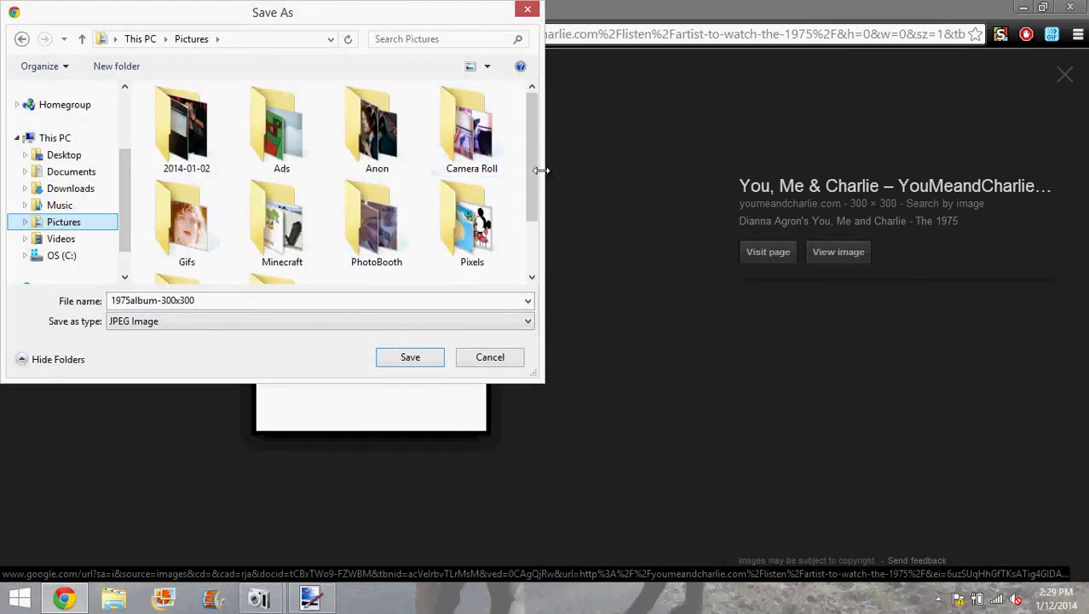
{"action": "left_click_drag", "start_coordinate": [532, 170], "coordinate": [528, 258]}
{"action": "double_click", "coordinate": [214, 226]}
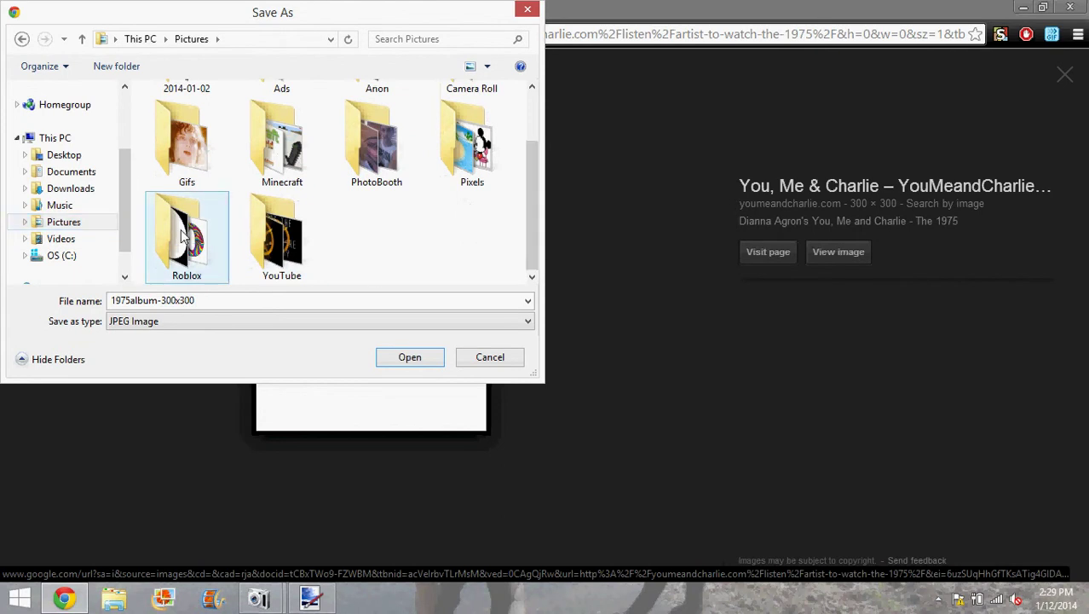
{"action": "double_click", "coordinate": [224, 303]}
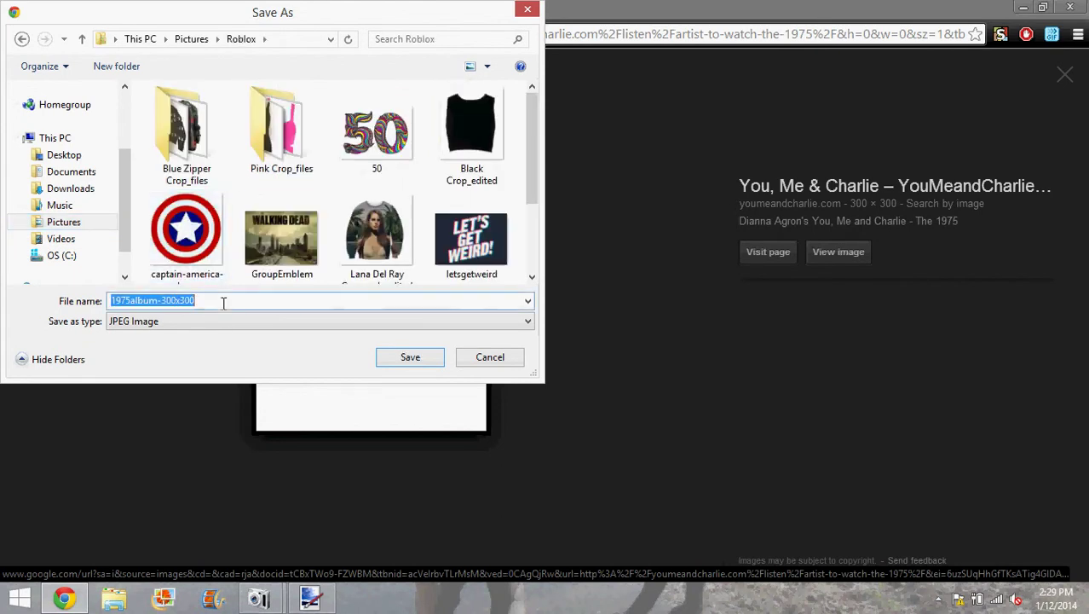
{"action": "type", "text": "1975"}
{"action": "key", "text": "Return"}
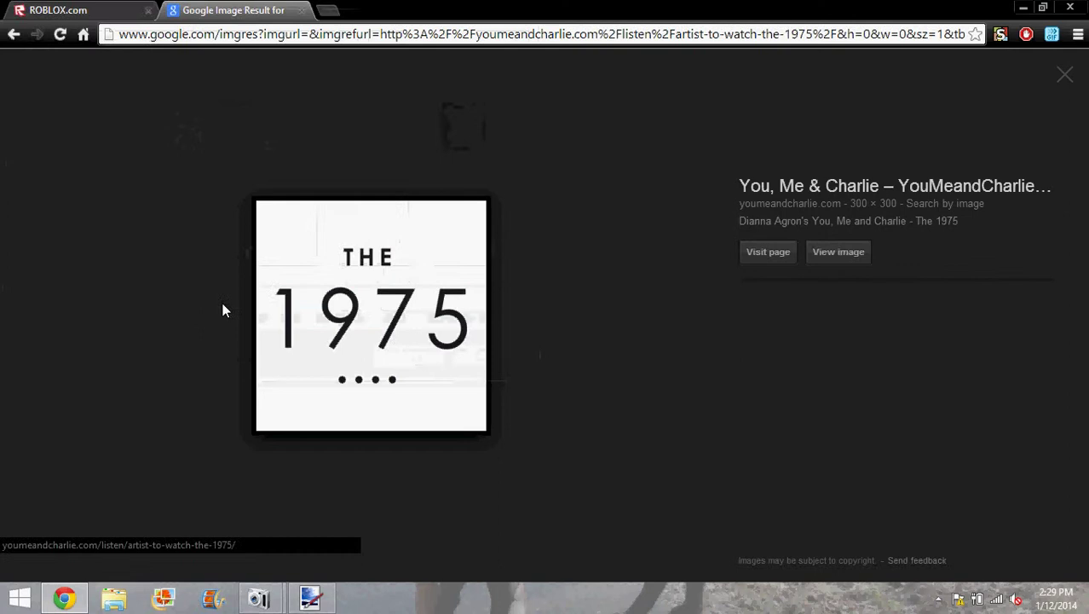
Open ShirtTemplate.png from Pictures > Roblox in Paint.NET
{"action": "left_click", "coordinate": [313, 603]}
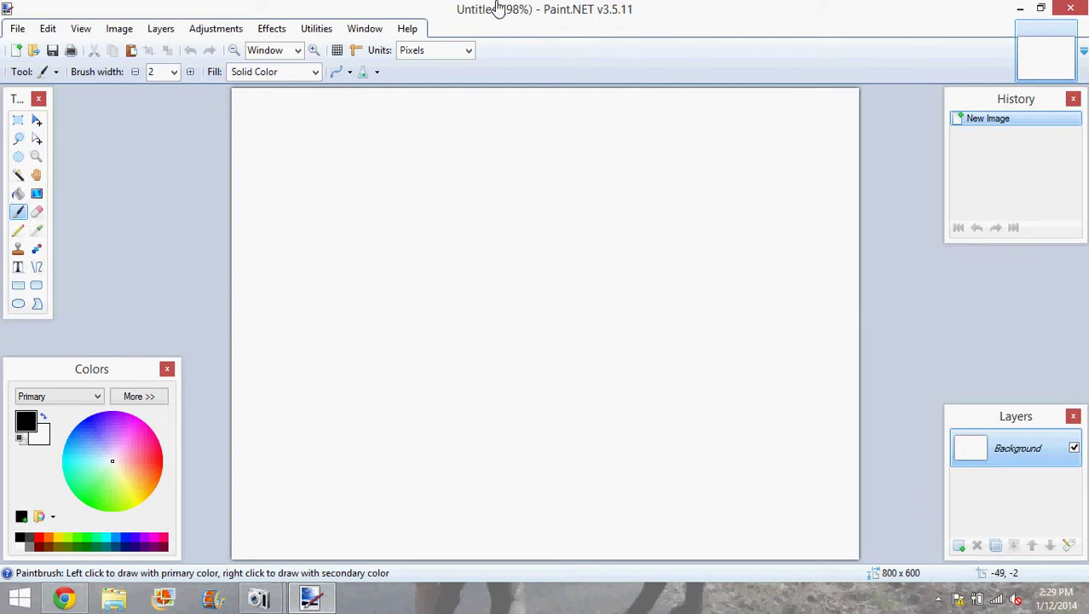
{"action": "left_click", "coordinate": [35, 56]}
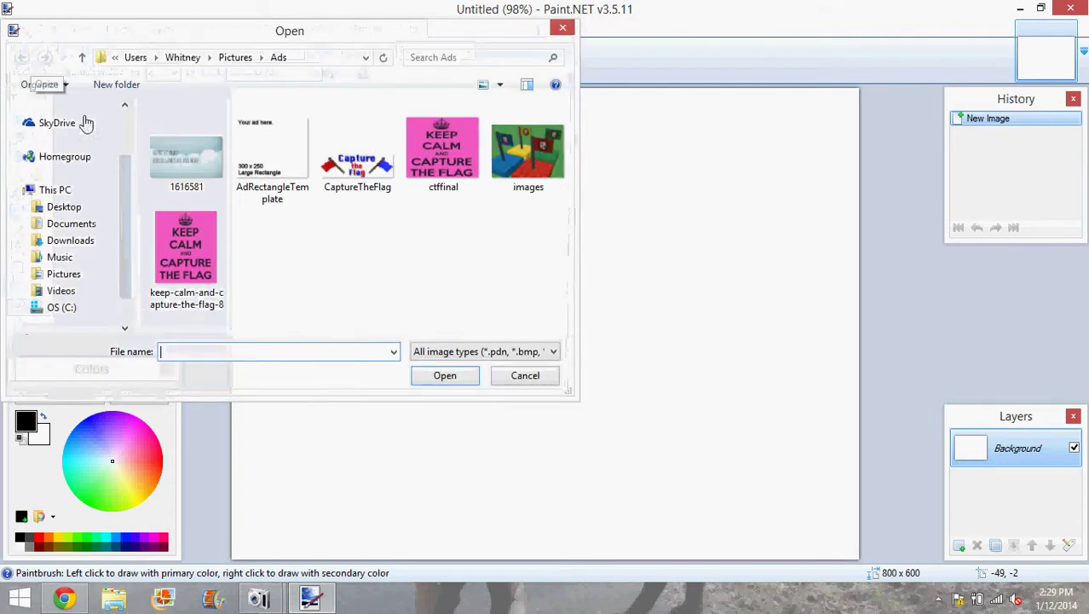
{"action": "left_click", "coordinate": [75, 278]}
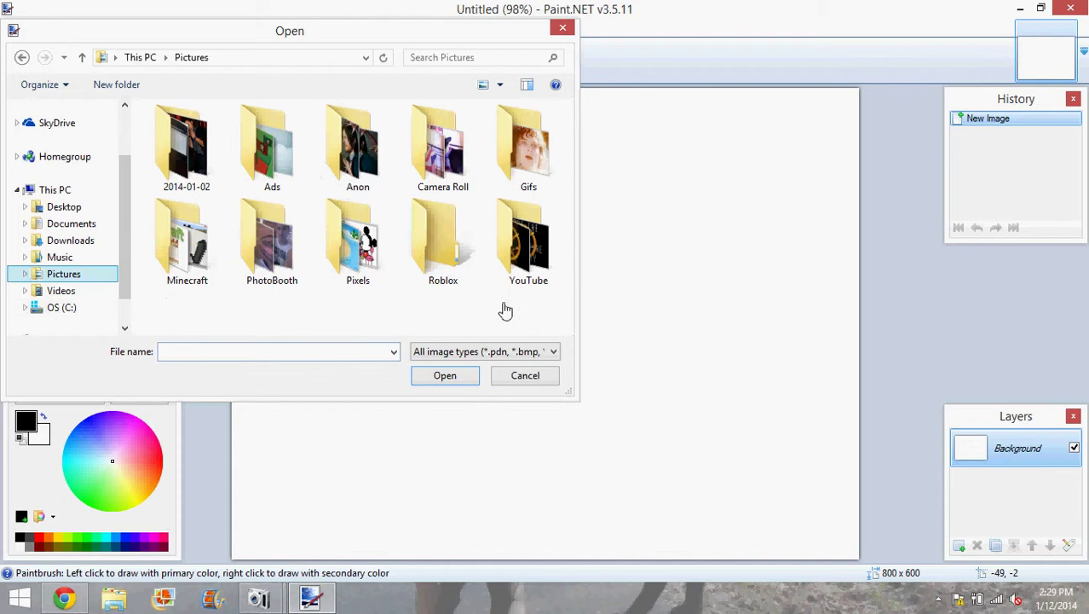
{"action": "double_click", "coordinate": [443, 243]}
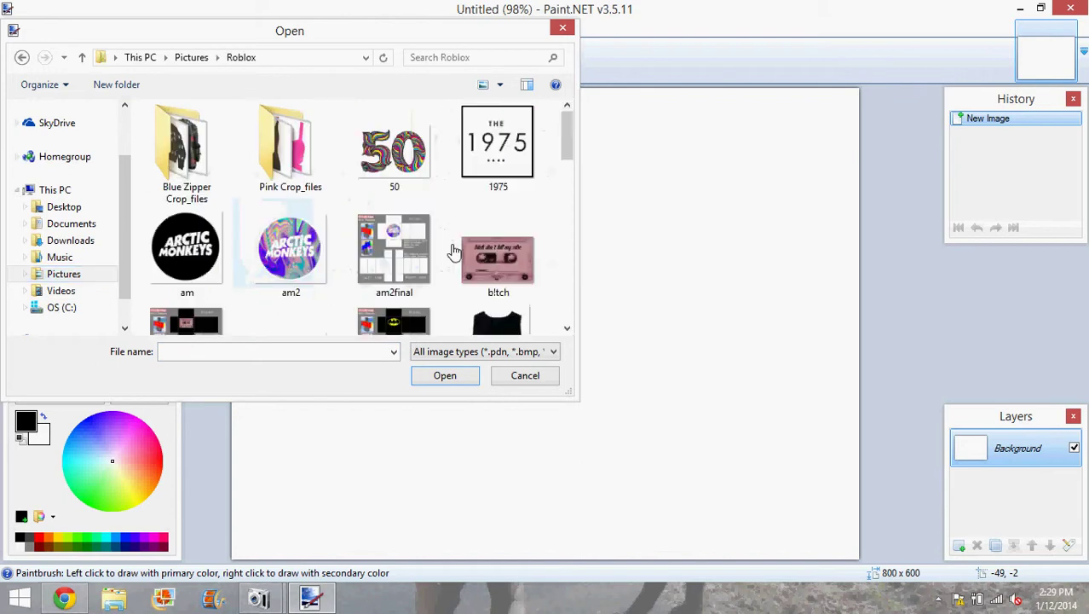
{"action": "left_click_drag", "start_coordinate": [565, 138], "coordinate": [545, 316]}
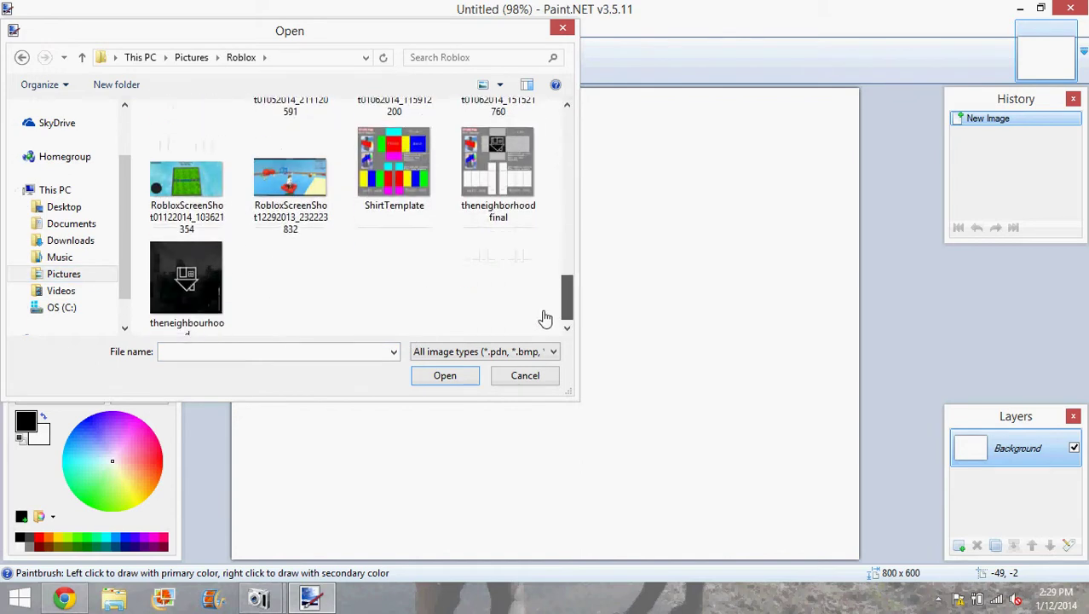
{"action": "double_click", "coordinate": [405, 152]}
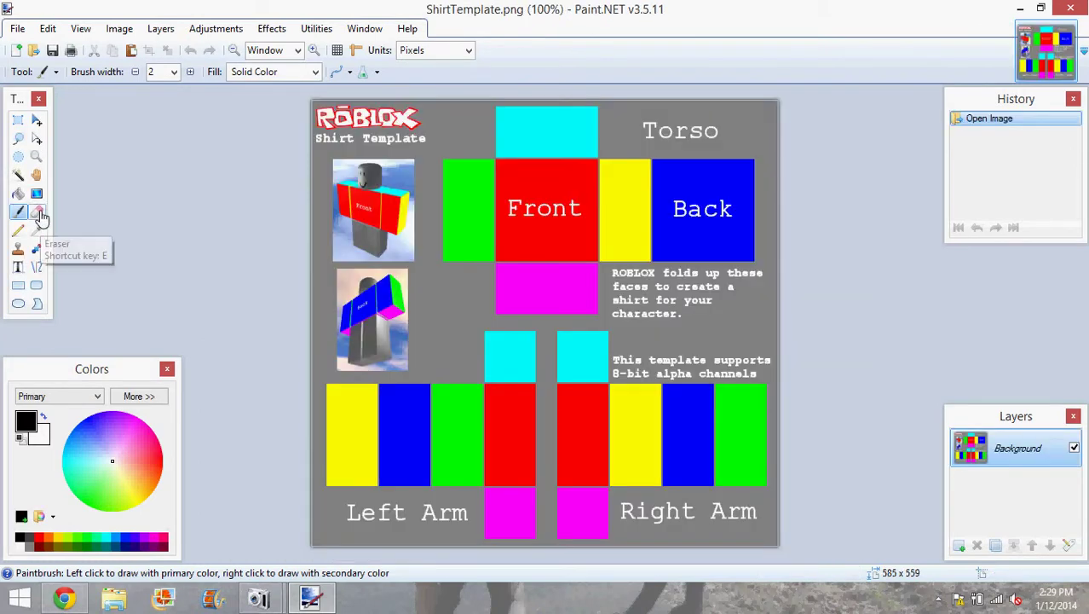
Erase the Front and Back torso labels with a 30-width eraser
{"action": "left_click", "coordinate": [39, 215]}
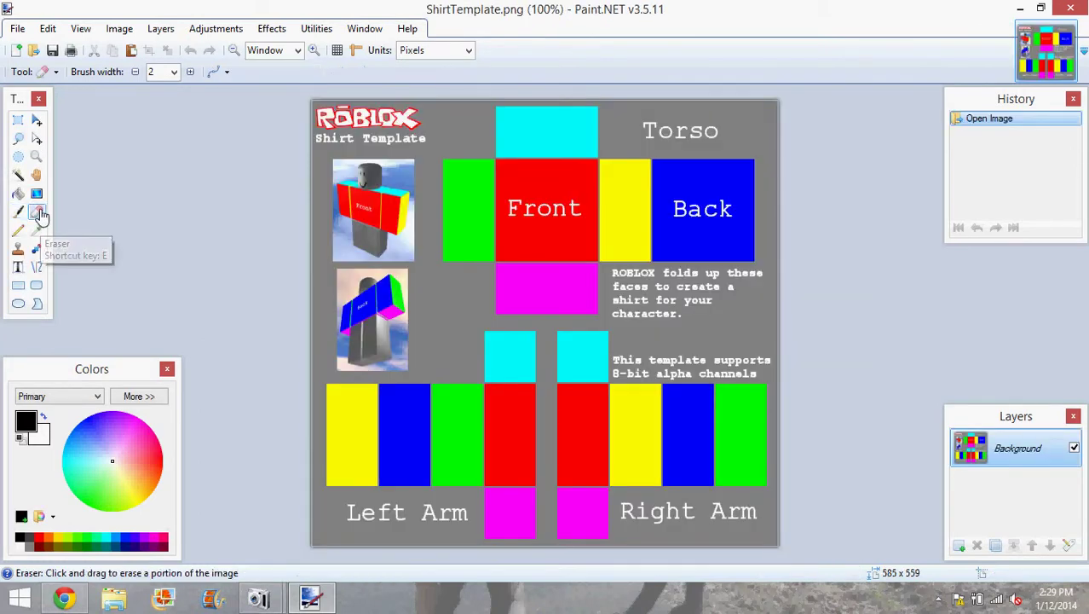
{"action": "left_click", "coordinate": [175, 75]}
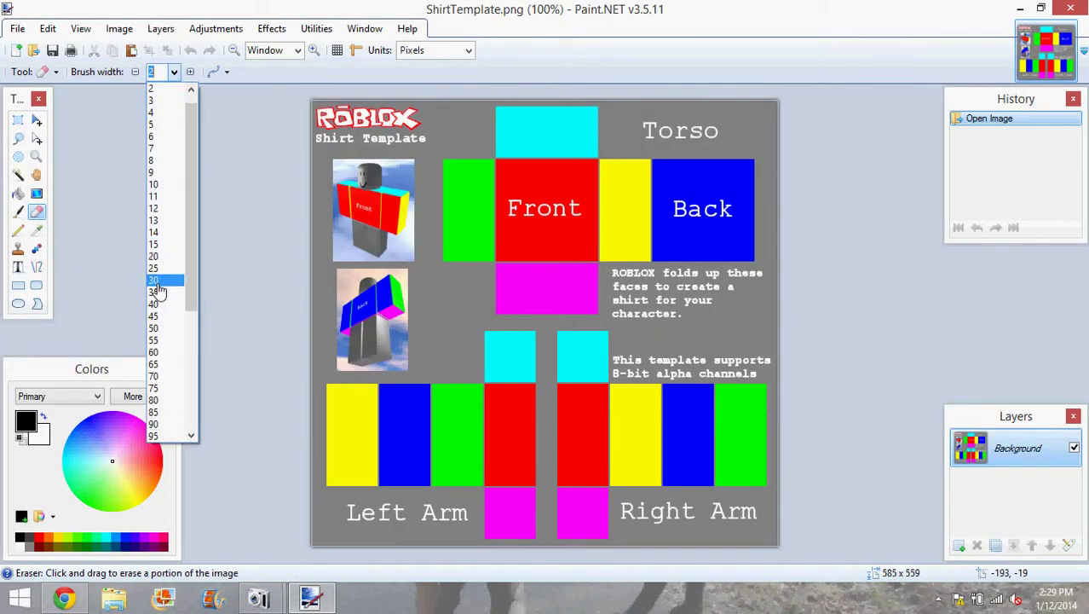
{"action": "left_click", "coordinate": [163, 281]}
{"action": "left_click_drag", "start_coordinate": [511, 206], "coordinate": [576, 211]}
{"action": "left_click_drag", "start_coordinate": [680, 212], "coordinate": [730, 215]}
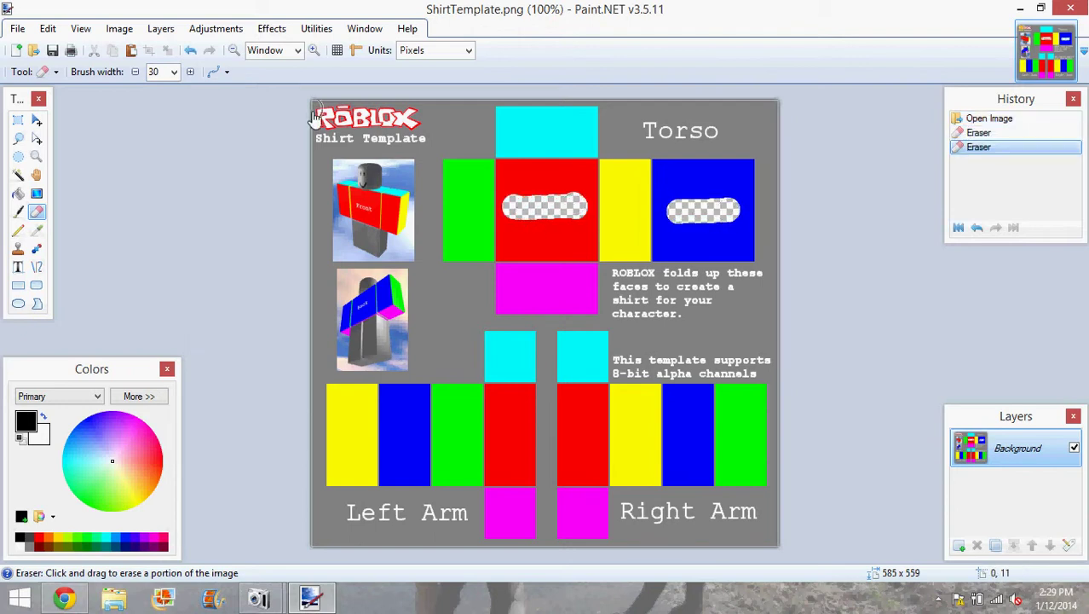
Magic-wand select all the coloured torso panels, including the erased label ovals
{"action": "left_click", "coordinate": [18, 175]}
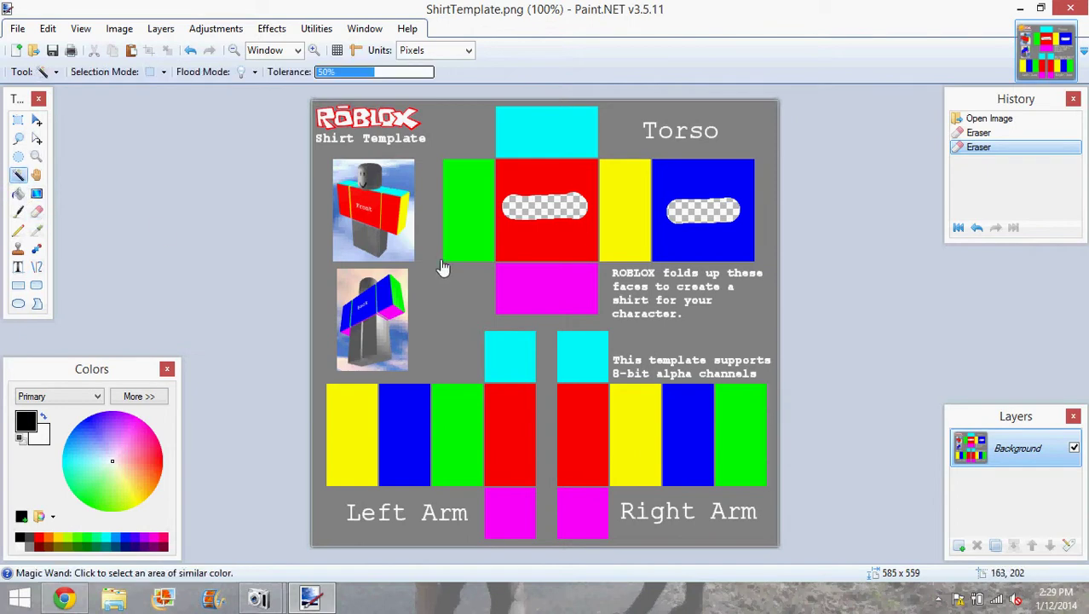
{"action": "left_click", "coordinate": [490, 220]}
{"action": "left_click", "coordinate": [554, 151]}
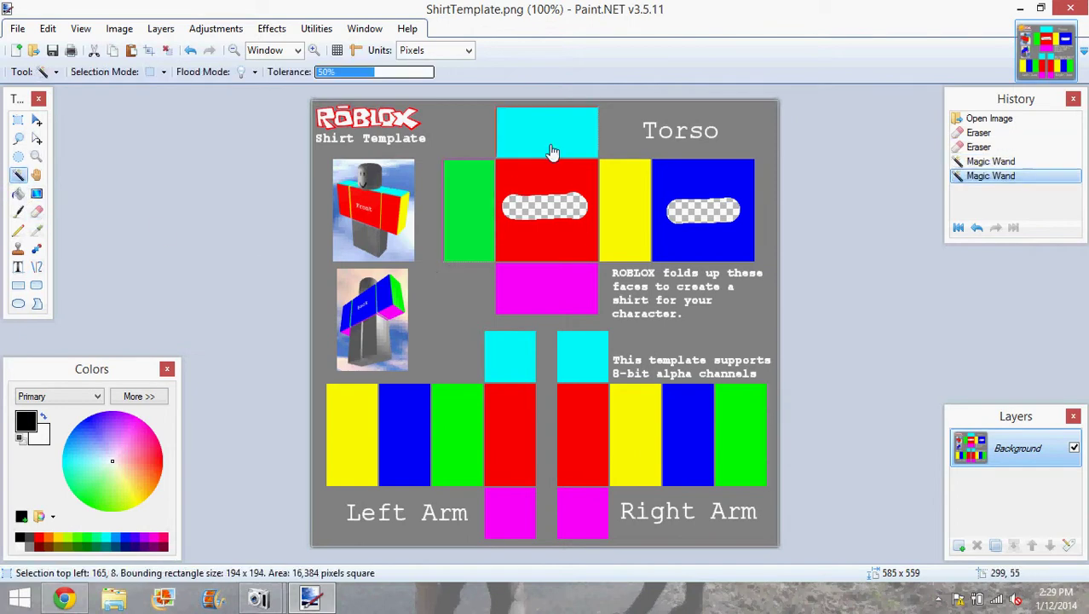
{"action": "left_click", "coordinate": [550, 215]}
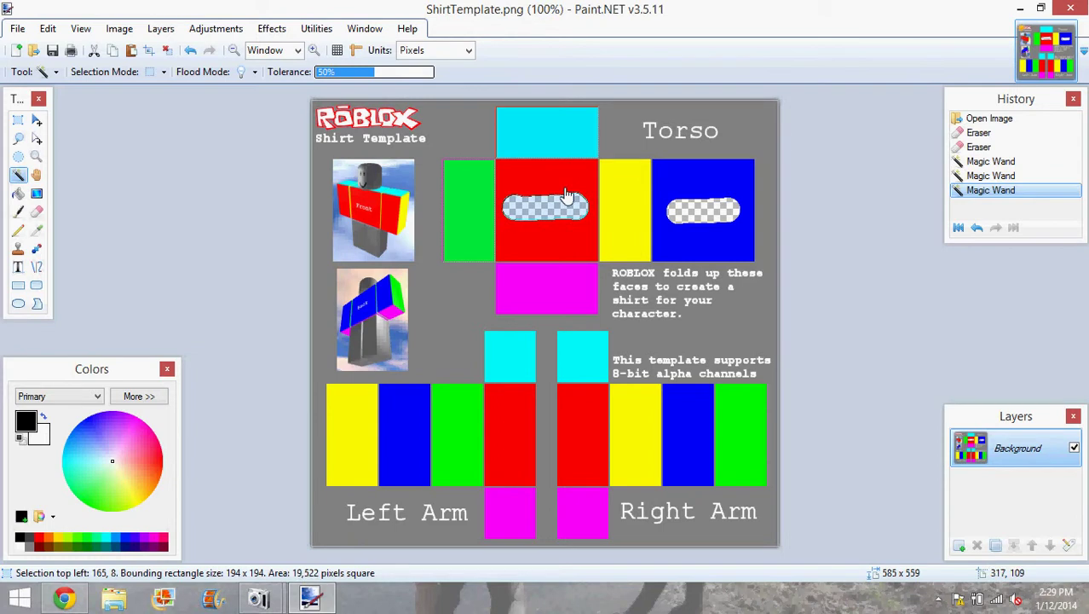
{"action": "left_click", "coordinate": [566, 196]}
{"action": "left_click", "coordinate": [564, 296]}
{"action": "left_click", "coordinate": [628, 238]}
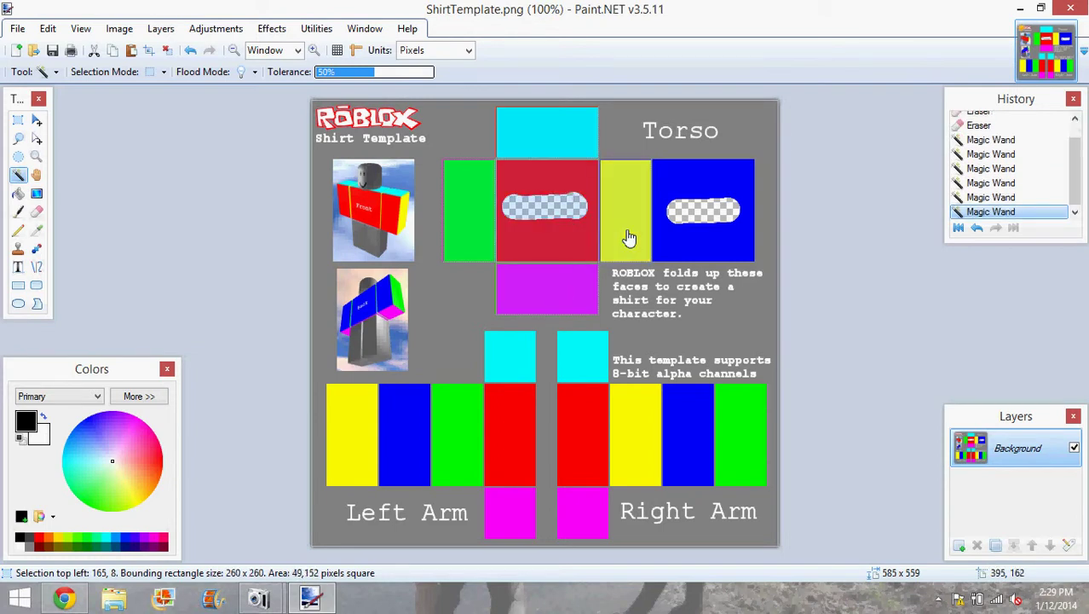
{"action": "left_click", "coordinate": [688, 182]}
{"action": "left_click", "coordinate": [704, 219]}
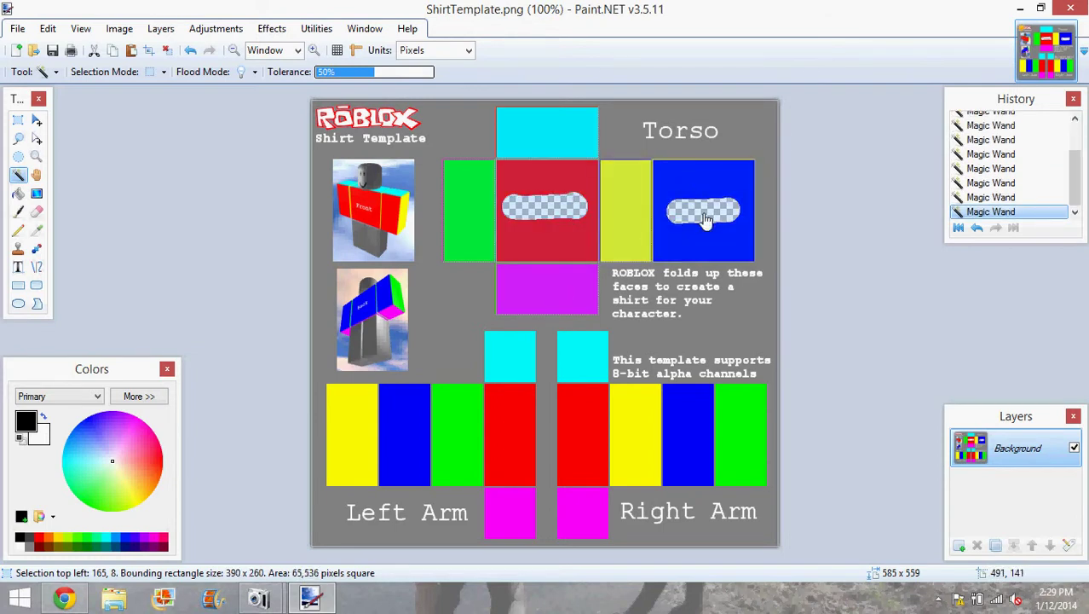
Add every coloured panel of both arms to the selection and delete it all
{"action": "left_click", "coordinate": [529, 362]}
{"action": "left_click", "coordinate": [524, 438]}
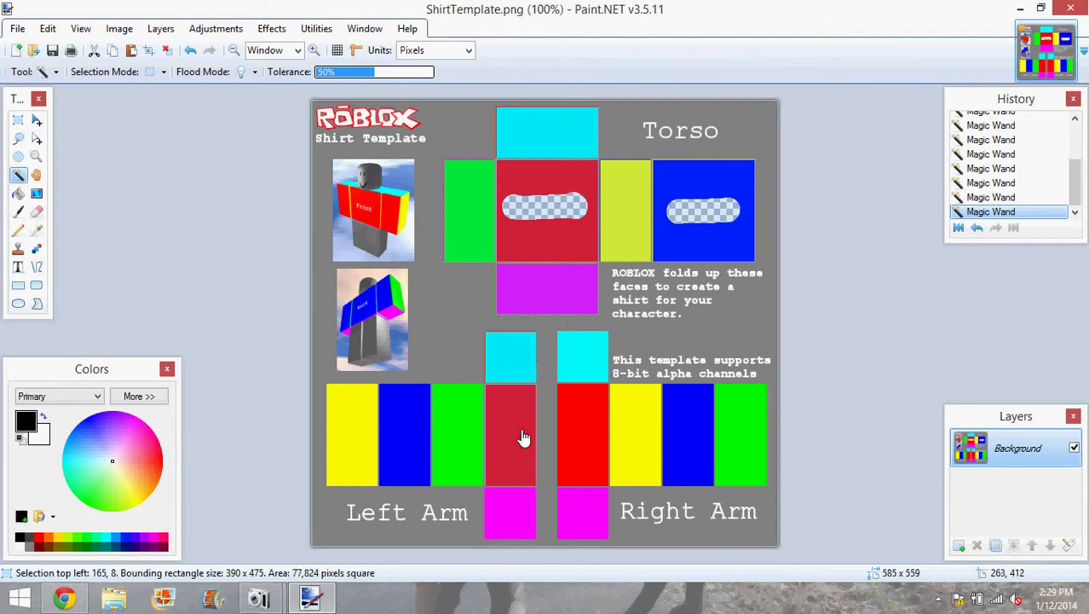
{"action": "left_click", "coordinate": [524, 530]}
{"action": "left_click", "coordinate": [472, 477]}
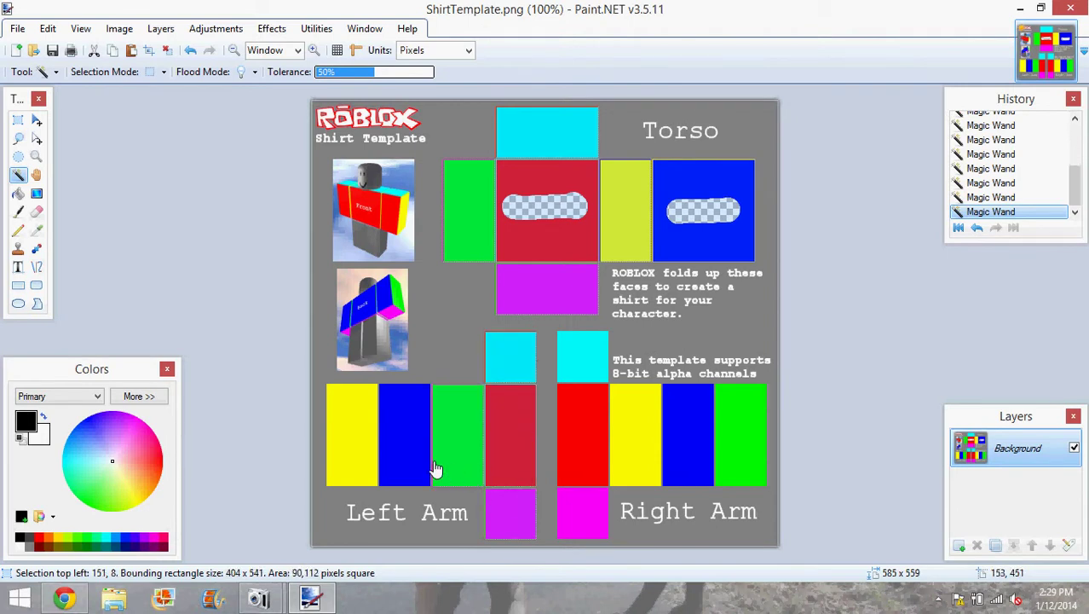
{"action": "left_click", "coordinate": [412, 474]}
{"action": "left_click", "coordinate": [368, 470]}
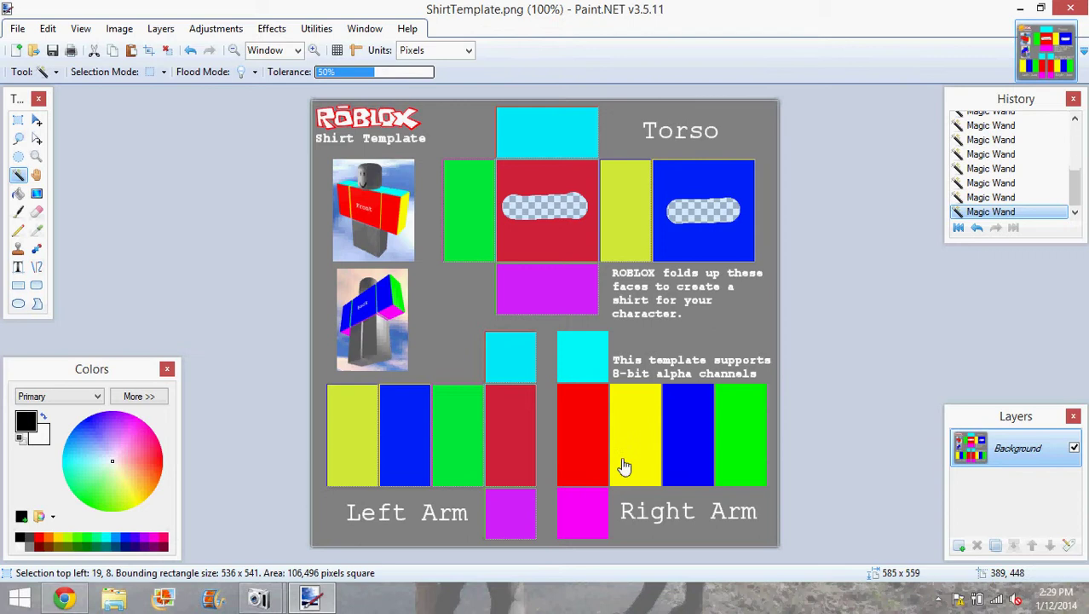
{"action": "left_click", "coordinate": [586, 373]}
{"action": "left_click", "coordinate": [590, 437]}
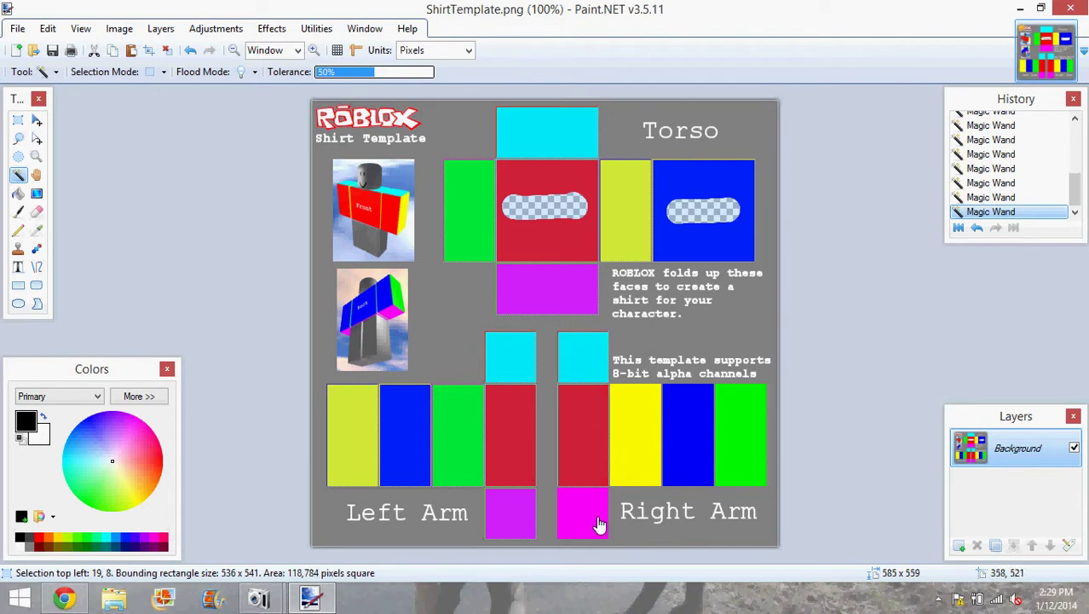
{"action": "left_click", "coordinate": [596, 521]}
{"action": "left_click", "coordinate": [648, 465]}
{"action": "left_click", "coordinate": [691, 460]}
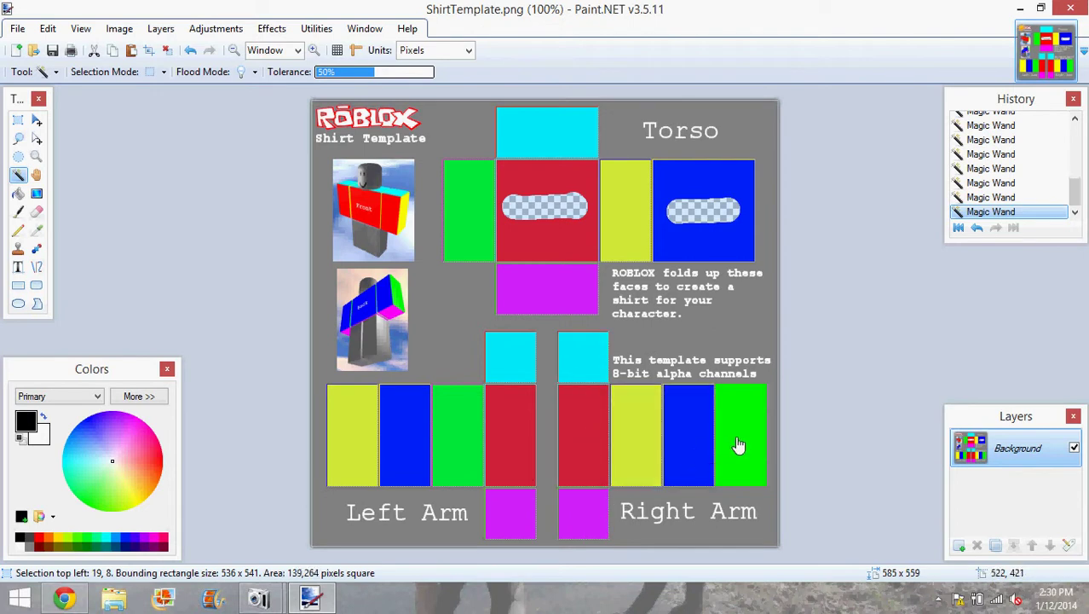
{"action": "left_click", "coordinate": [753, 421]}
{"action": "key", "text": "Delete"}
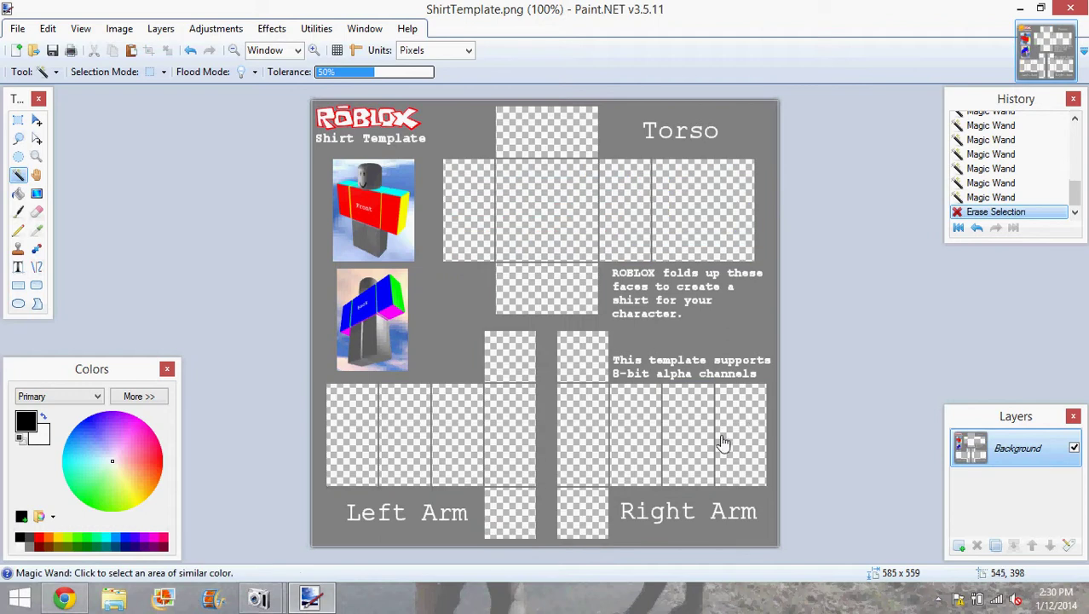
Open 1975.jpg and rectangle-select the entire 300 x 300 logo for copying
{"action": "left_click", "coordinate": [34, 51]}
{"action": "left_click", "coordinate": [524, 162]}
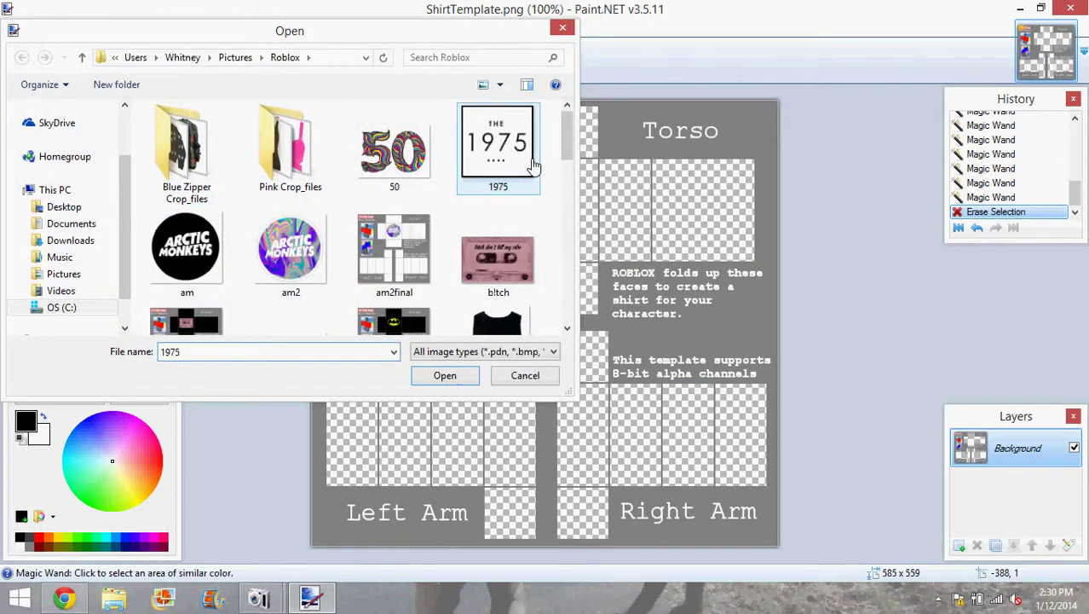
{"action": "double_click", "coordinate": [533, 166]}
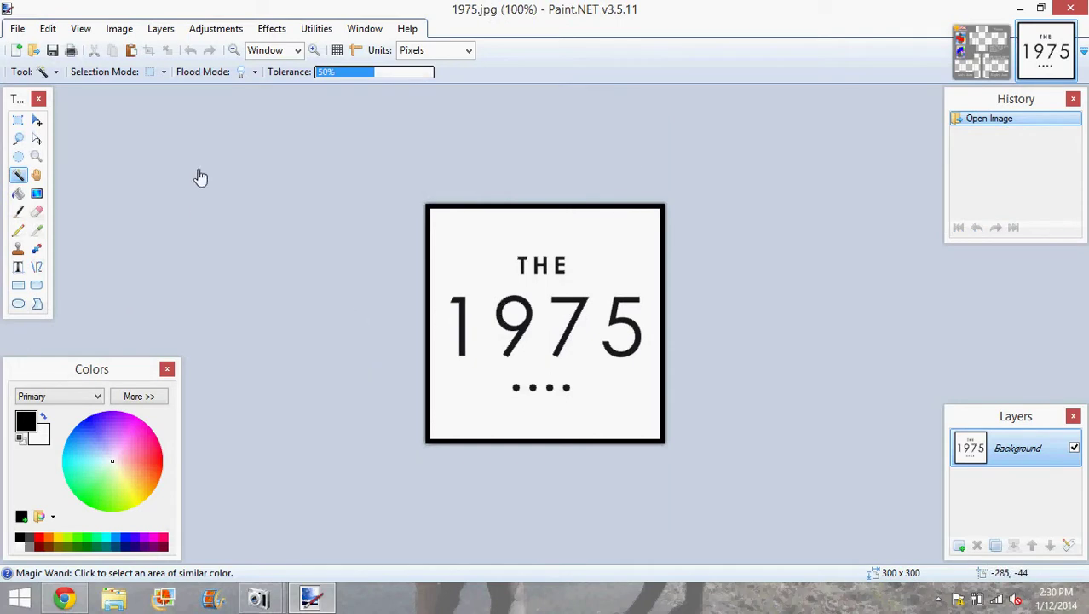
{"action": "left_click", "coordinate": [19, 122]}
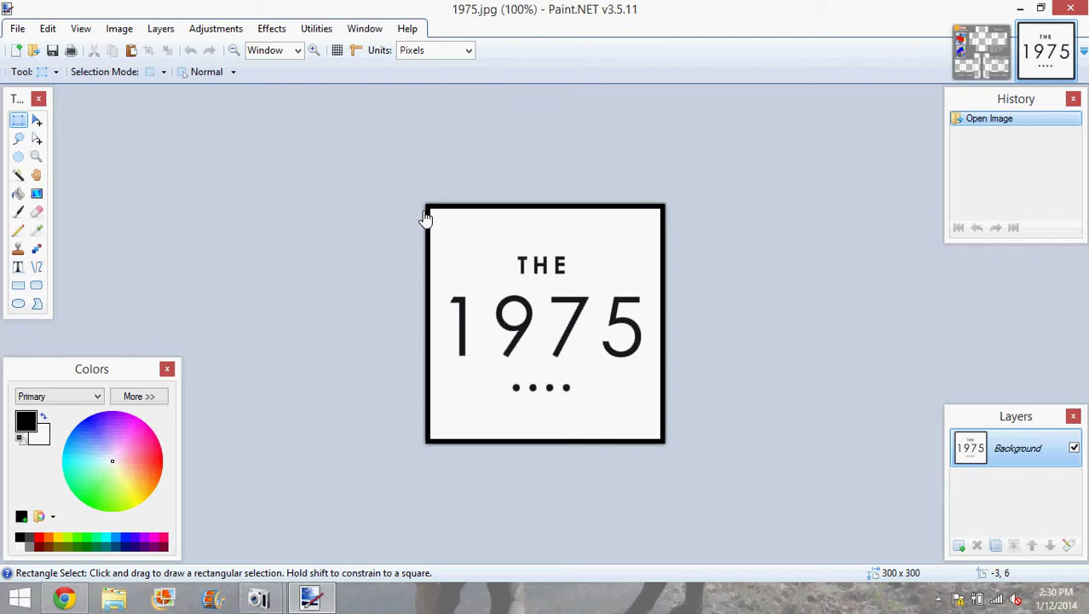
{"action": "left_click_drag", "start_coordinate": [422, 208], "coordinate": [693, 467]}
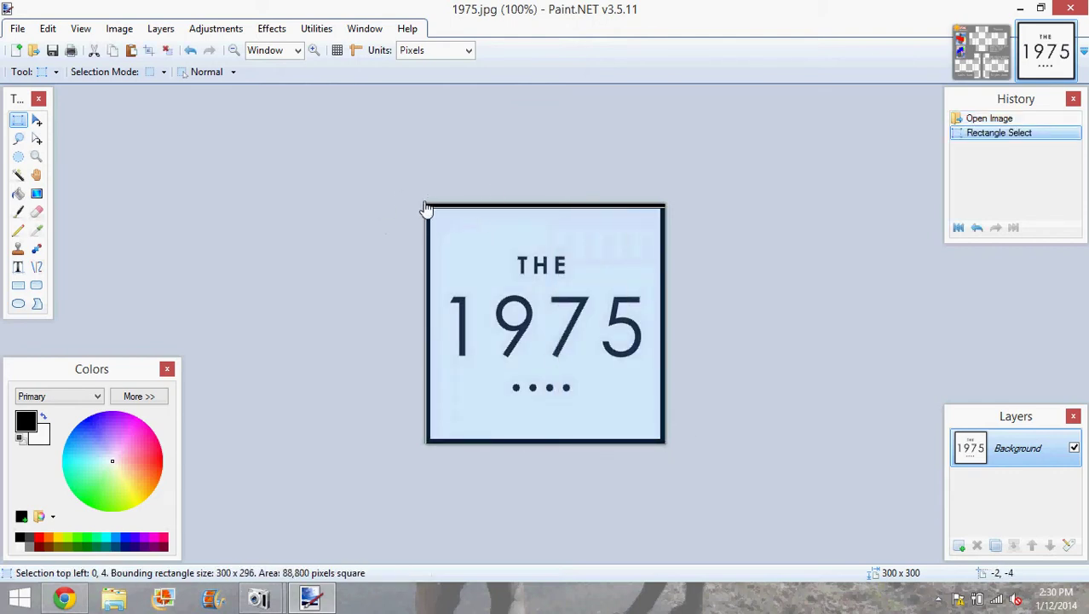
{"action": "left_click_drag", "start_coordinate": [426, 208], "coordinate": [778, 510]}
{"action": "left_click_drag", "start_coordinate": [813, 460], "coordinate": [814, 465]}
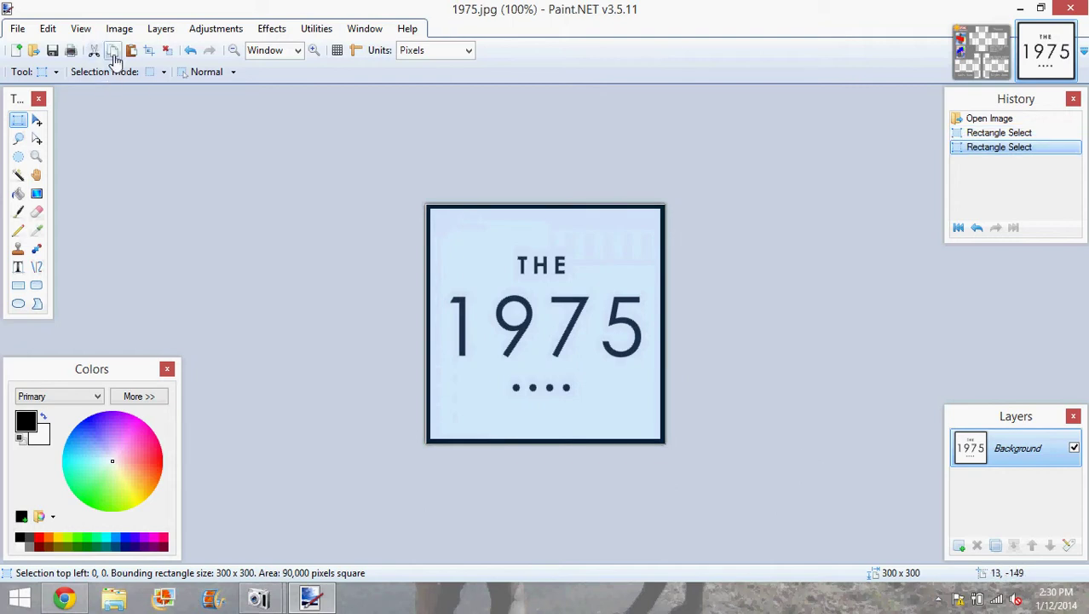
Paste the 1975 logo onto the template's front torso panel, scaled to 130 x 132
{"action": "left_click", "coordinate": [982, 51]}
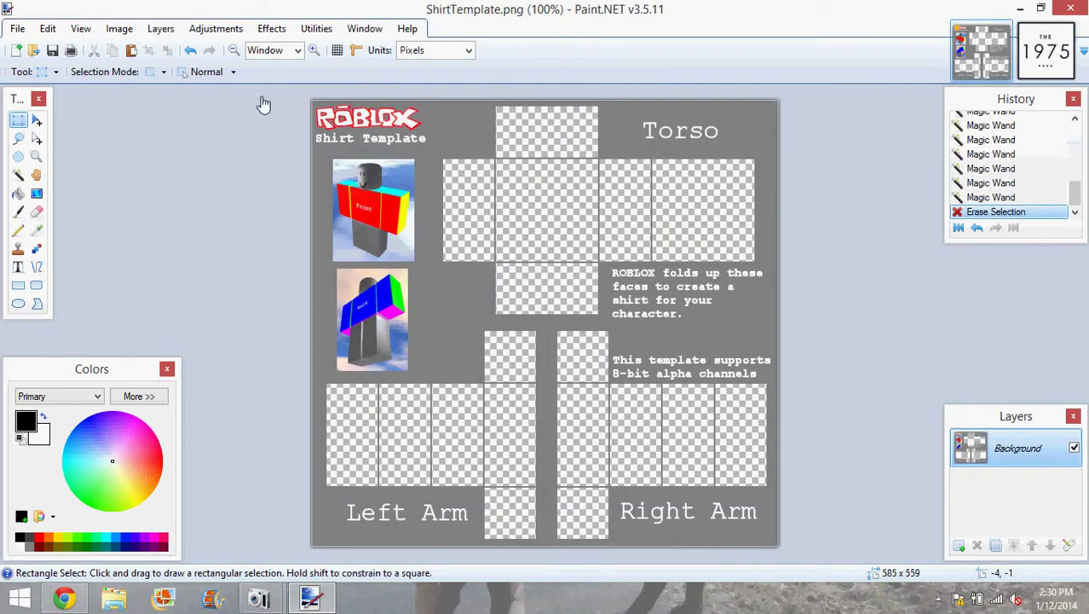
{"action": "left_click", "coordinate": [131, 50]}
{"action": "left_click_drag", "start_coordinate": [535, 170], "coordinate": [560, 284]}
{"action": "left_click_drag", "start_coordinate": [400, 376], "coordinate": [537, 219]}
{"action": "left_click_drag", "start_coordinate": [601, 260], "coordinate": [600, 268]}
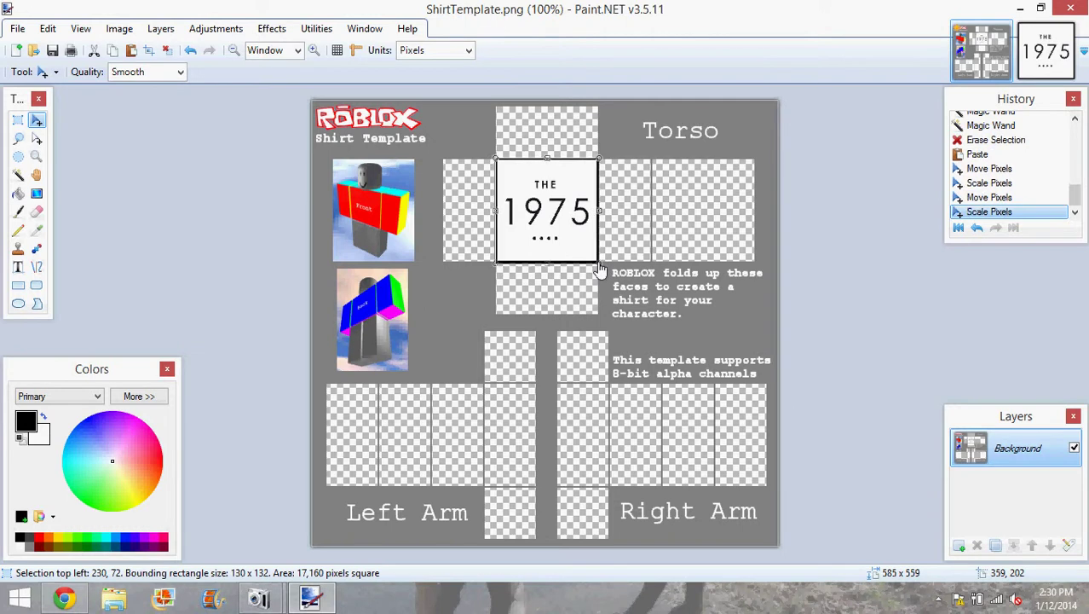
{"action": "left_click", "coordinate": [527, 196]}
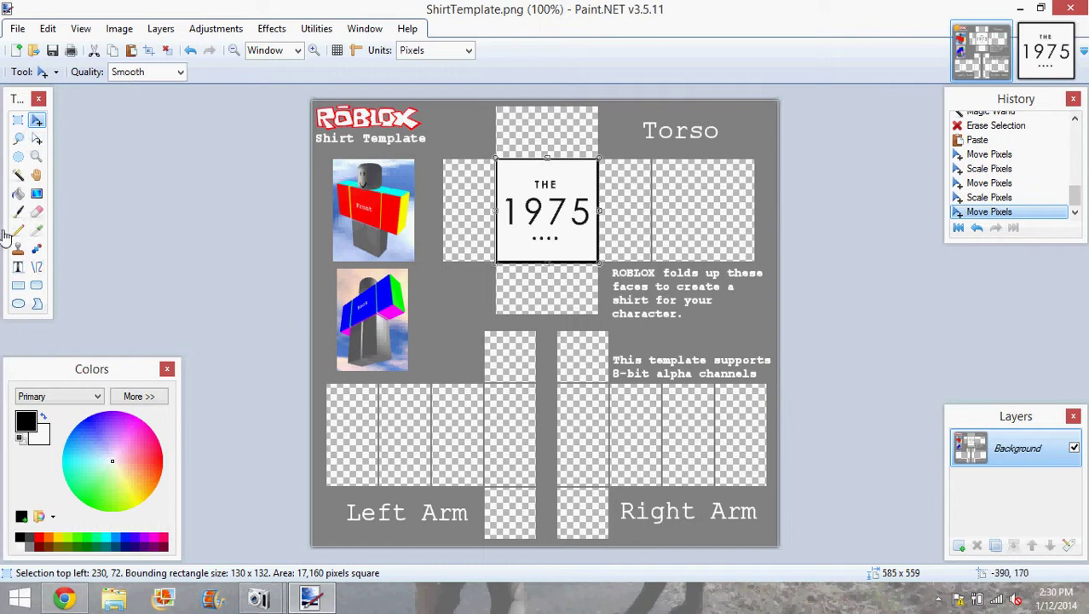
Magic-wand select the empty left, top, bottom, right and back torso faces
{"action": "left_click", "coordinate": [18, 174]}
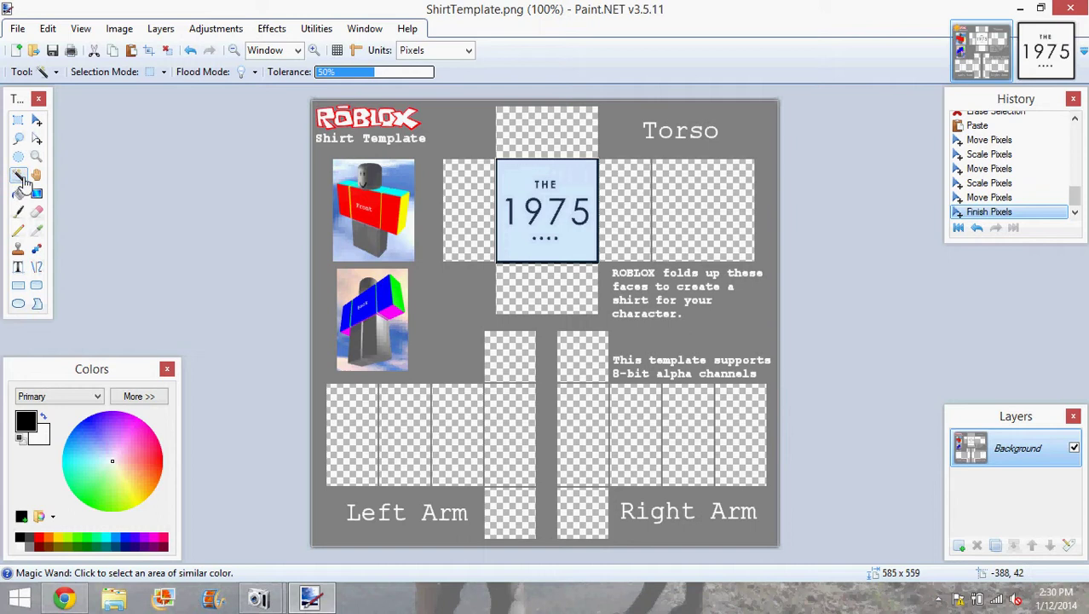
{"action": "left_click", "coordinate": [461, 224]}
{"action": "left_click", "coordinate": [548, 141], "text": "ctrl"}
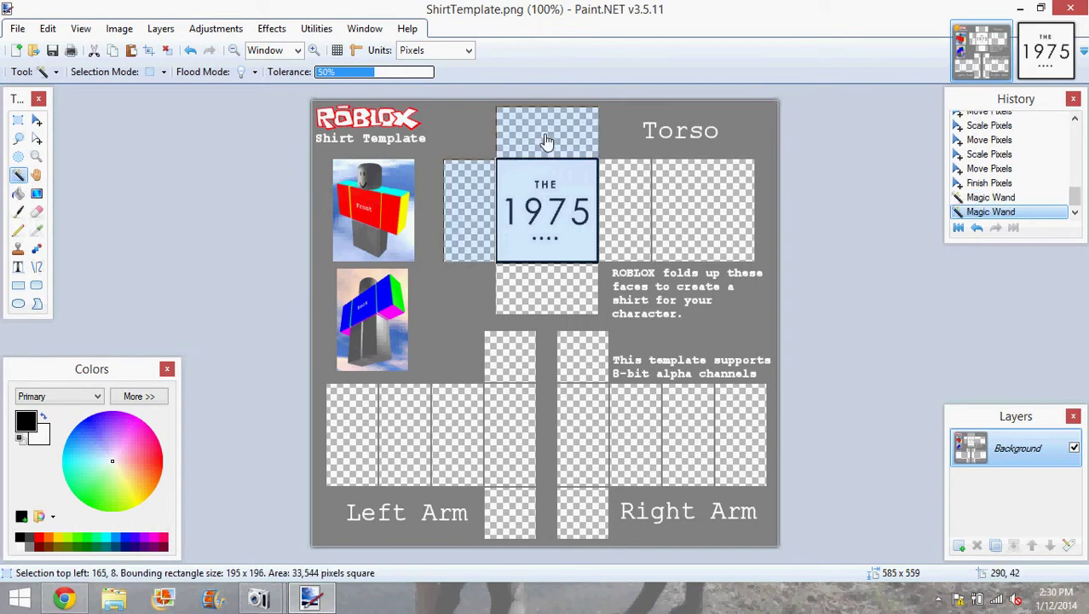
{"action": "left_click", "coordinate": [558, 318], "text": "ctrl"}
{"action": "left_click", "coordinate": [635, 194], "text": "ctrl"}
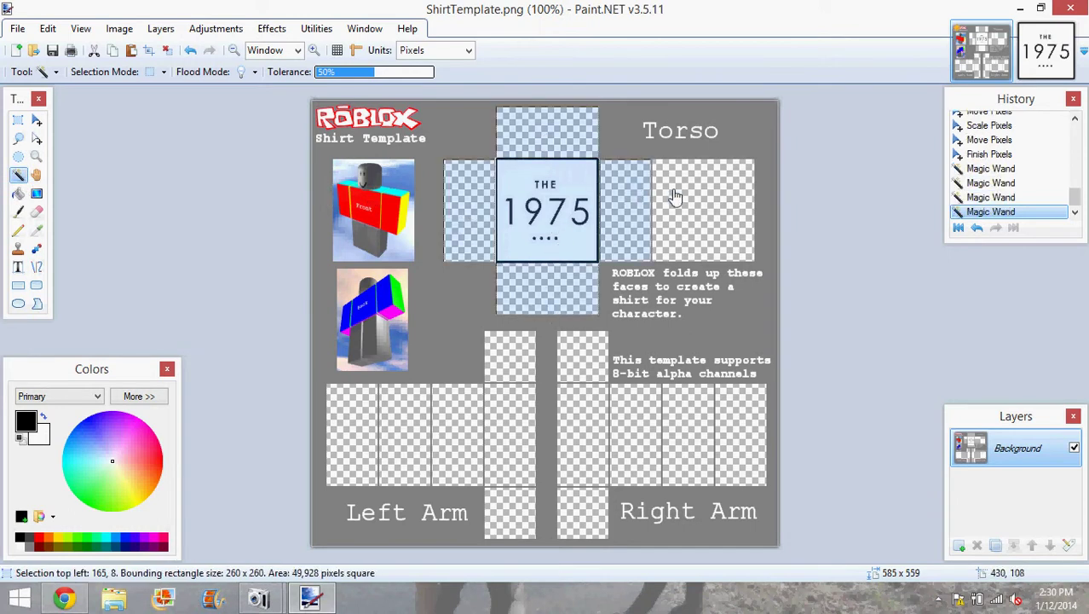
{"action": "left_click", "coordinate": [718, 215], "text": "ctrl"}
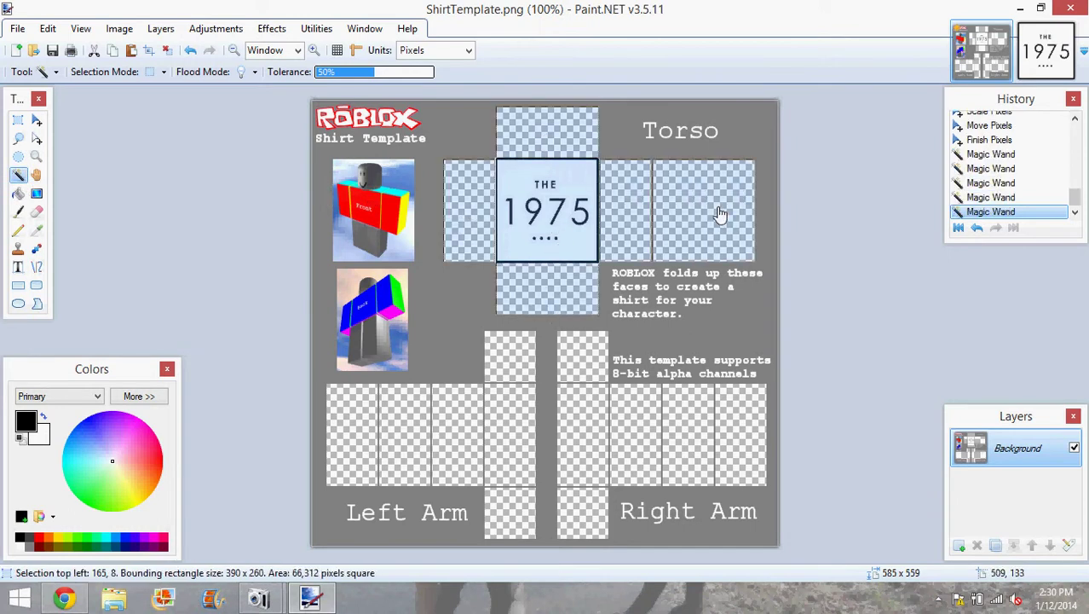
Fill those torso faces solid black with the Paint Bucket
{"action": "left_click", "coordinate": [18, 194]}
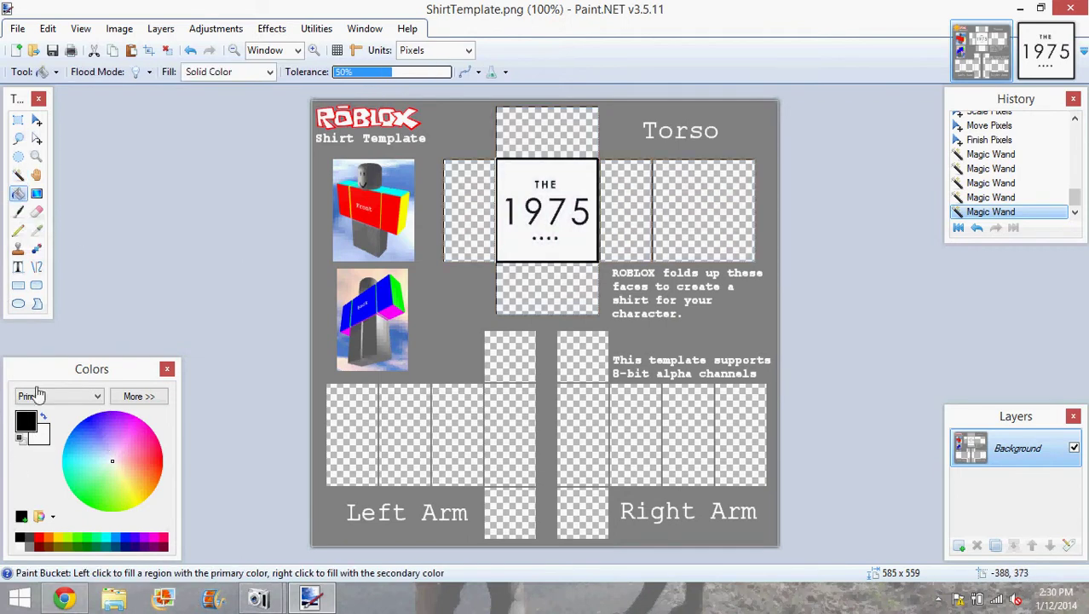
{"action": "left_click", "coordinate": [471, 245]}
{"action": "left_click", "coordinate": [526, 133]}
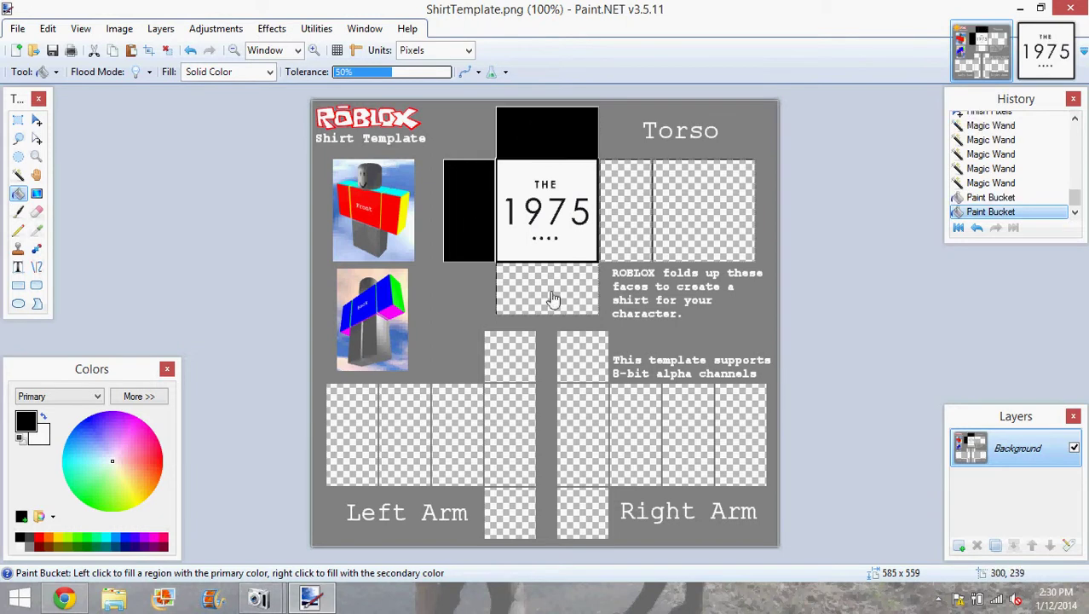
{"action": "left_click", "coordinate": [552, 294]}
{"action": "left_click", "coordinate": [630, 215]}
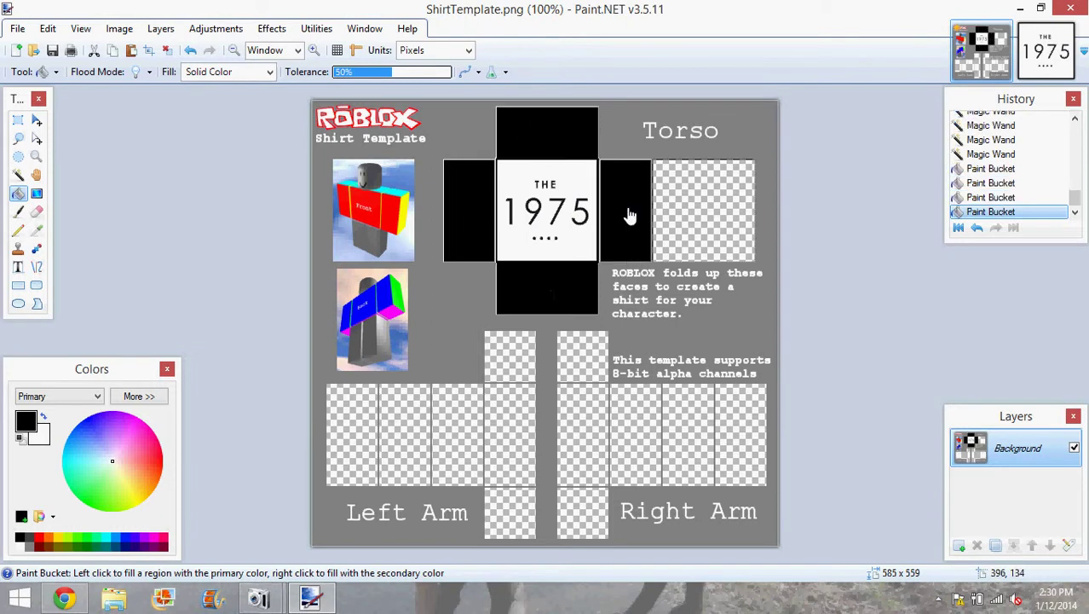
{"action": "left_click", "coordinate": [703, 191]}
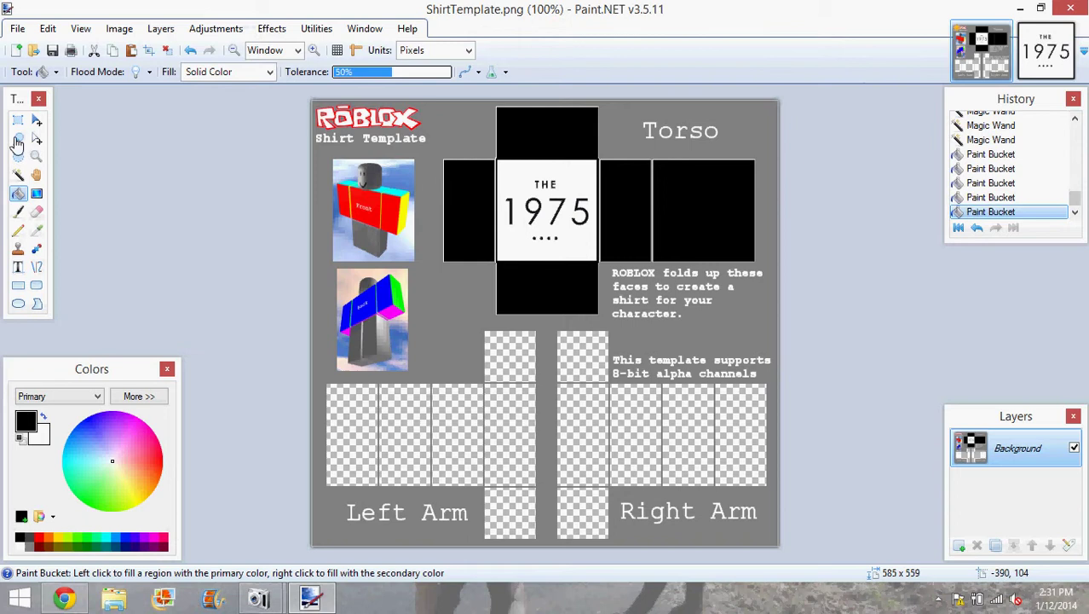
Save the finished template as 1975final.png, accepting the PNG save settings
{"action": "left_click", "coordinate": [19, 31]}
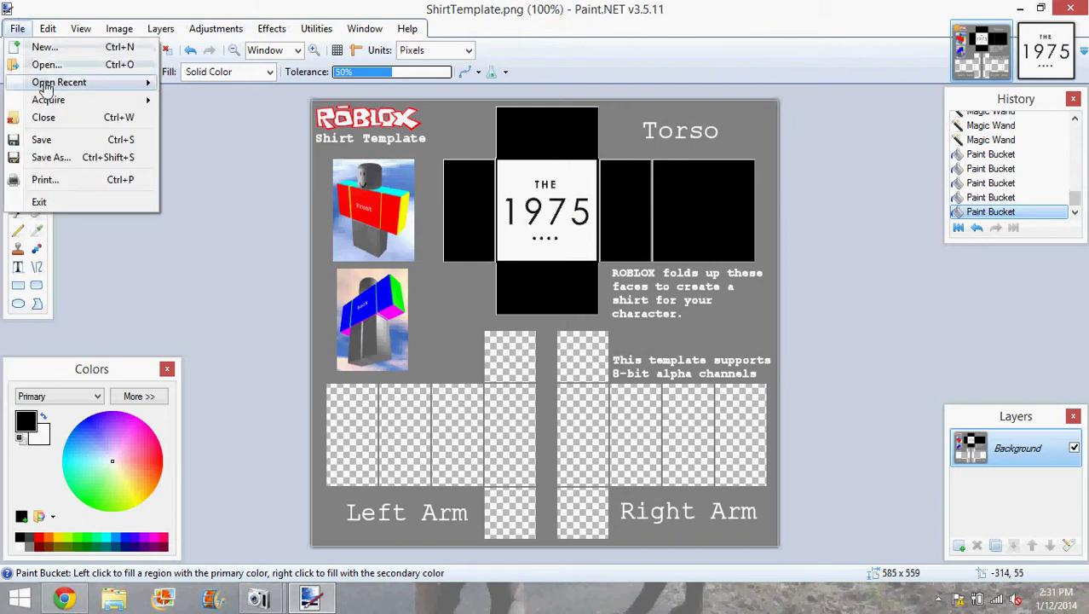
{"action": "left_click", "coordinate": [50, 157]}
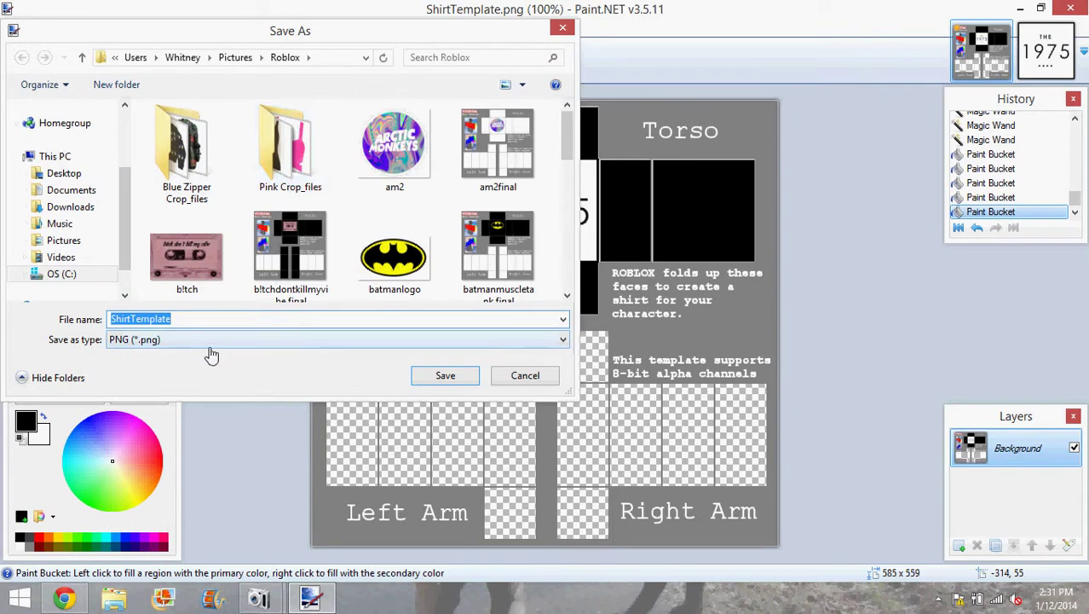
{"action": "type", "text": "1975"}
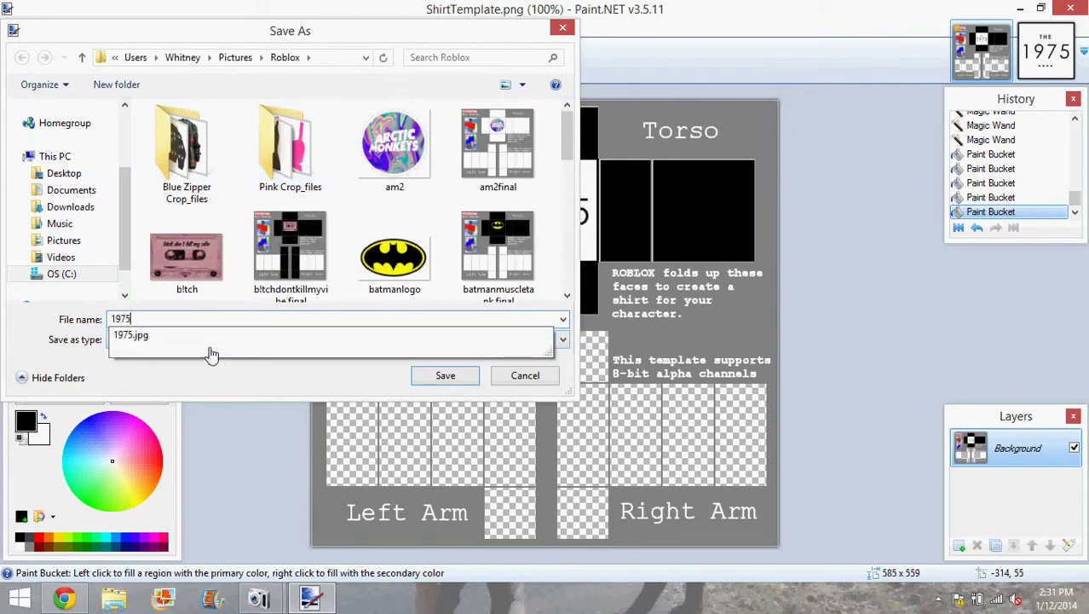
{"action": "type", "text": "fiinal"}
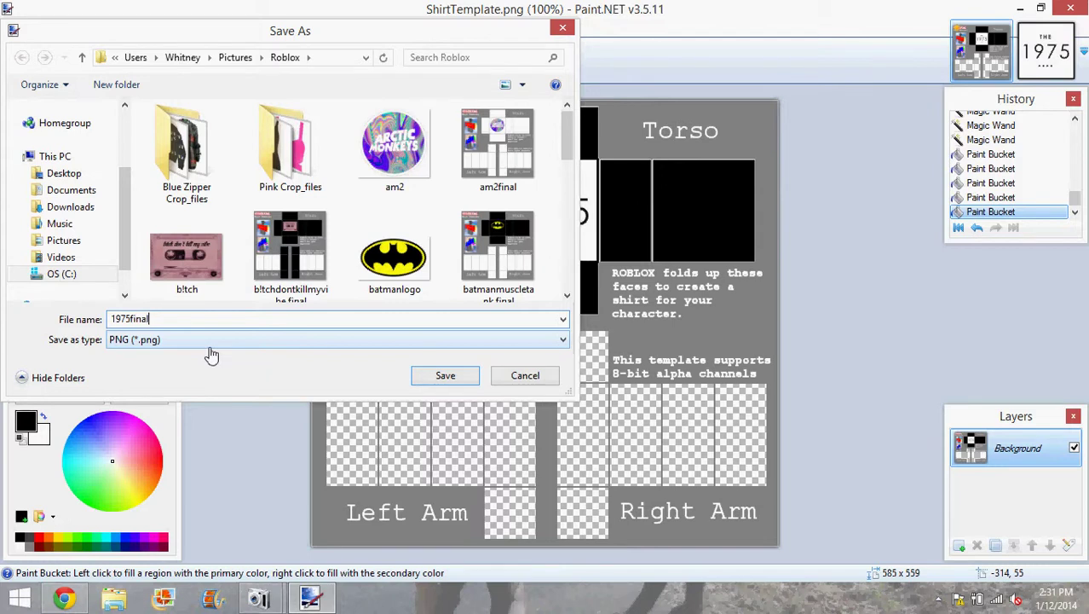
{"action": "key", "text": "Return"}
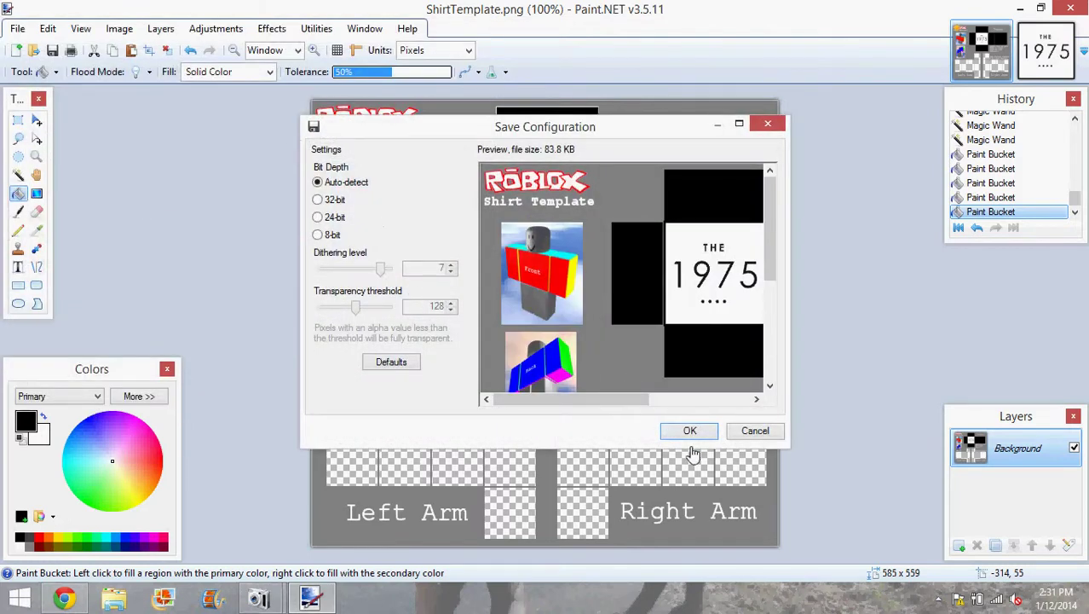
{"action": "left_click", "coordinate": [689, 430]}
Attach Pictures > Roblox > 1975final.png, name the shirt 'The 1975 Muscle Tank', and upload
{"action": "left_click", "coordinate": [63, 599]}
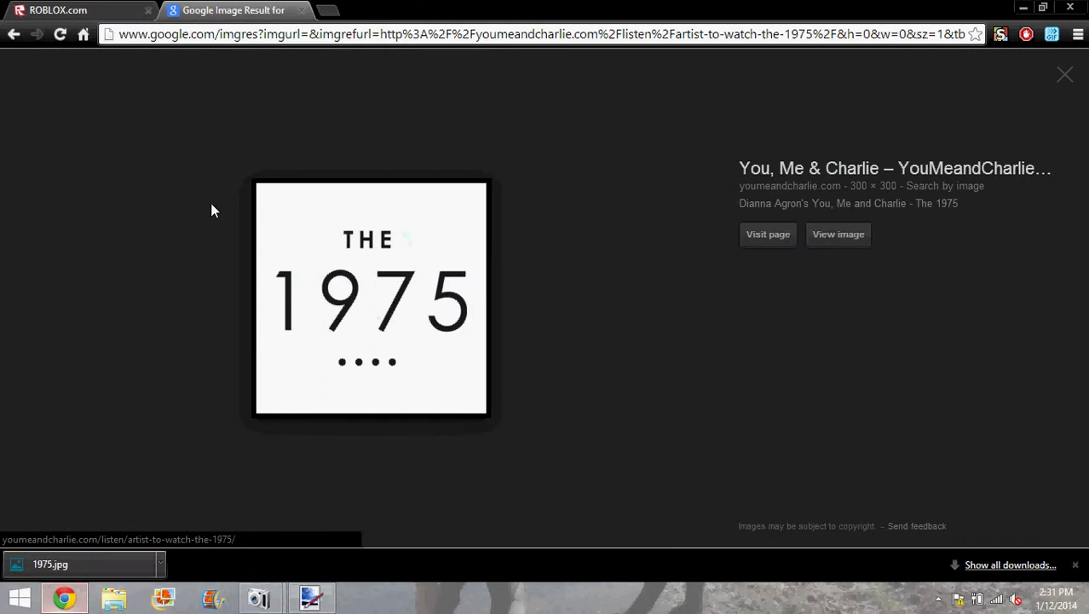
{"action": "left_click", "coordinate": [60, 10]}
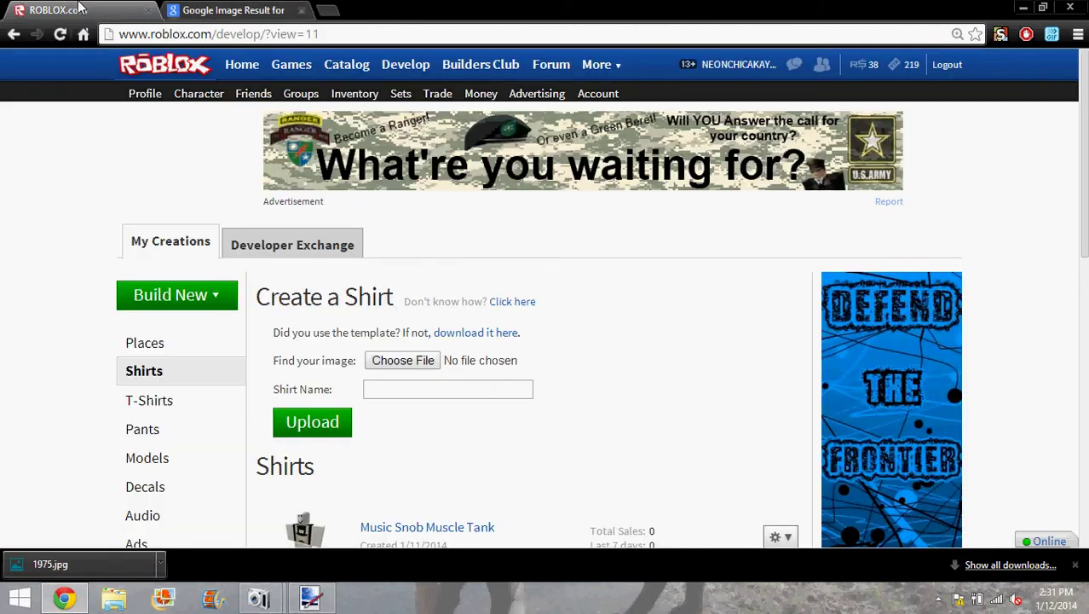
{"action": "left_click", "coordinate": [418, 363]}
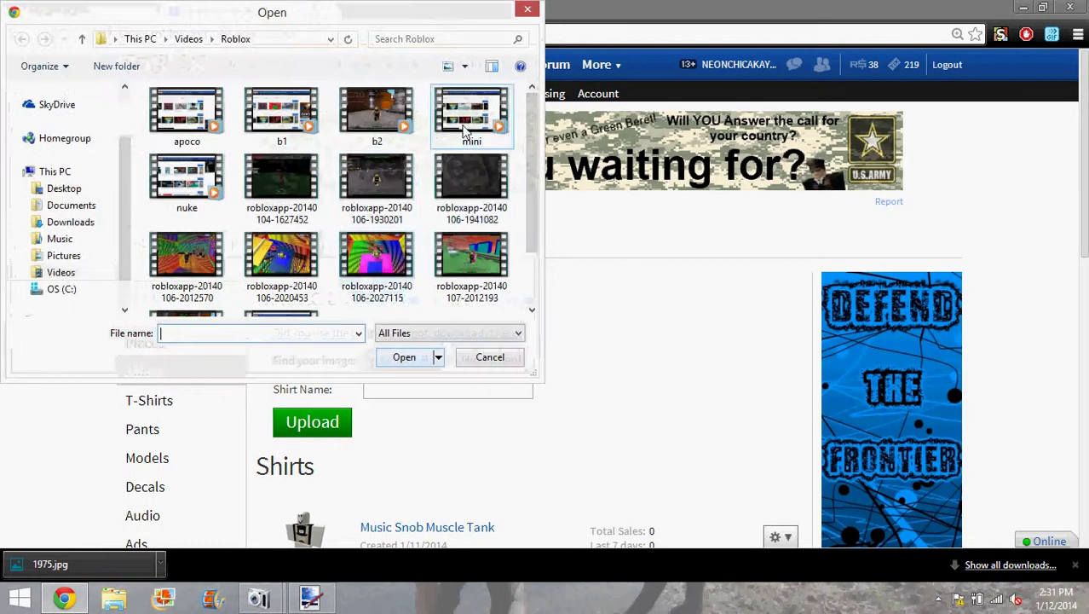
{"action": "left_click", "coordinate": [64, 254]}
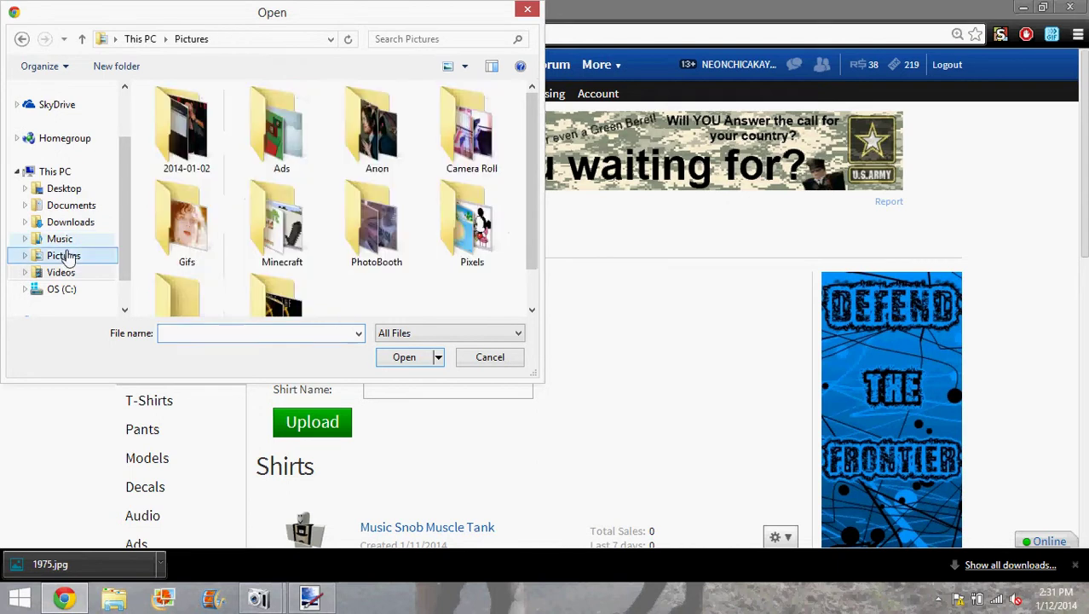
{"action": "left_click", "coordinate": [169, 289]}
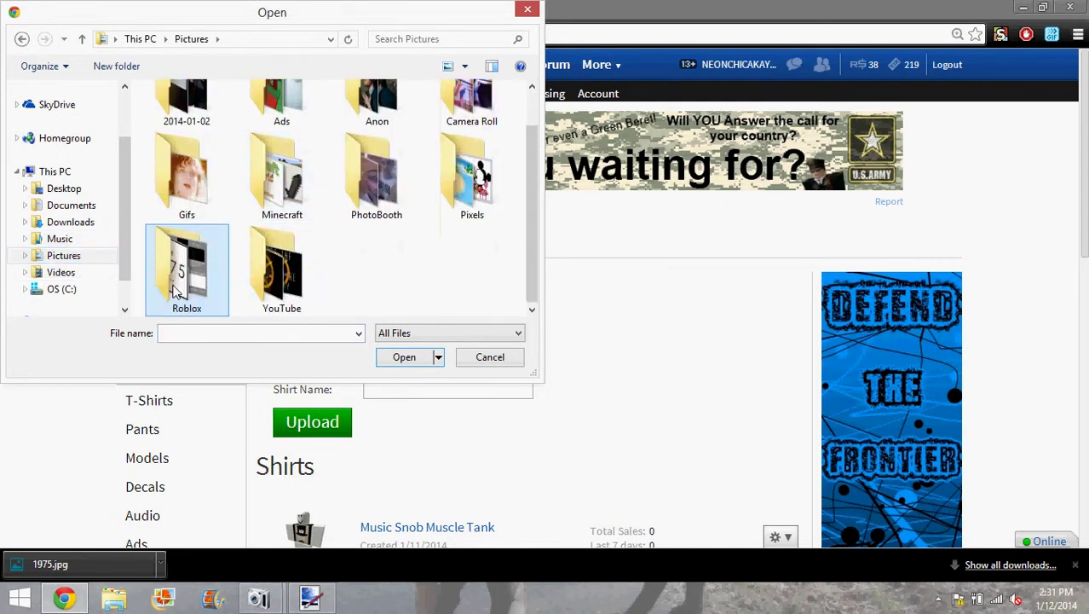
{"action": "double_click", "coordinate": [181, 286]}
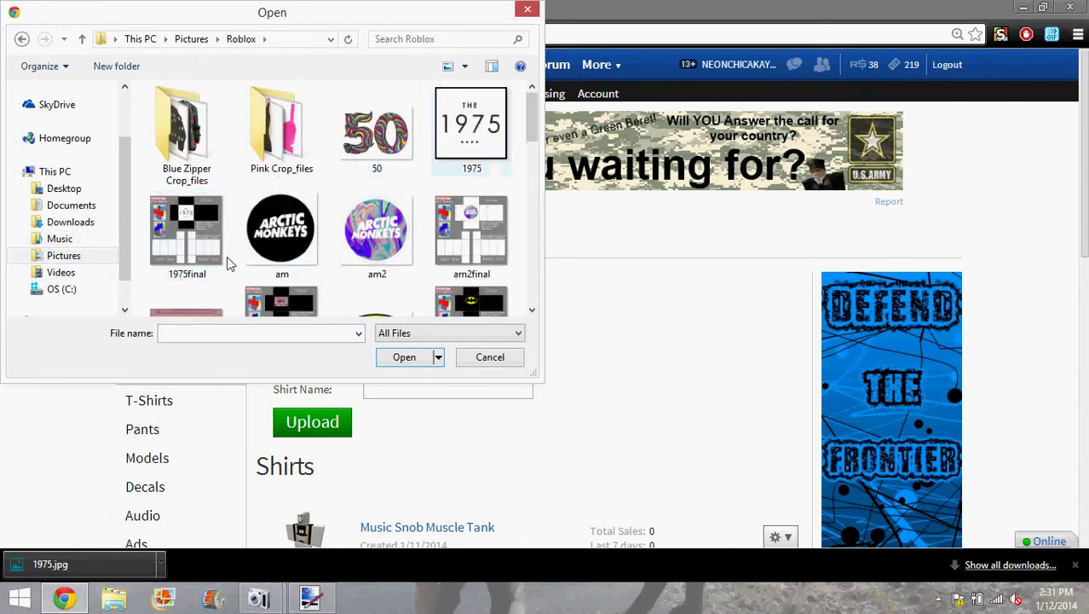
{"action": "double_click", "coordinate": [223, 255]}
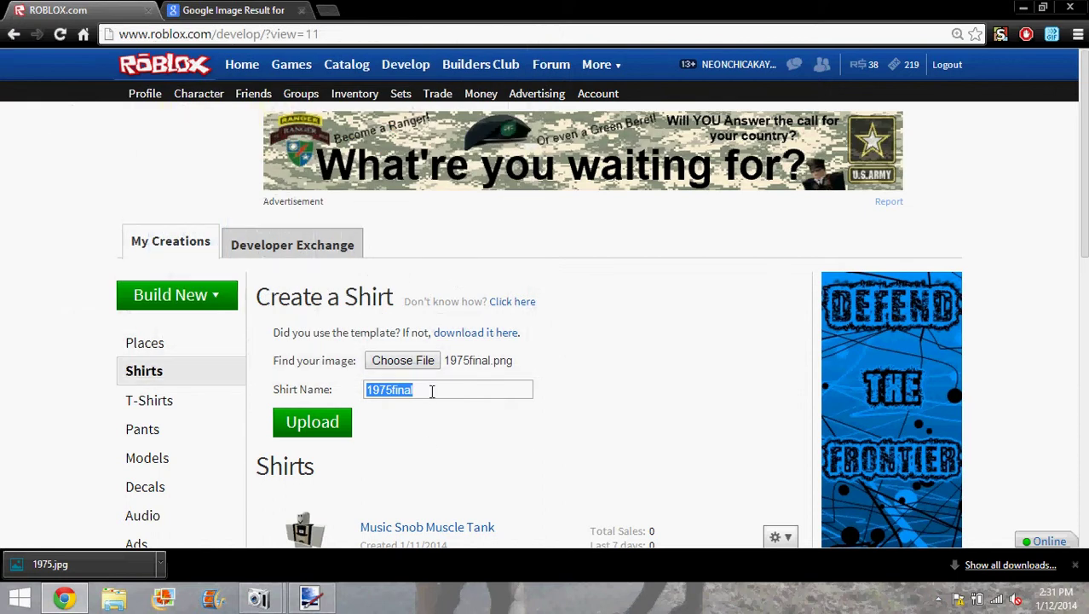
{"action": "key", "text": "BackSpace"}
{"action": "type", "text": "Th"}
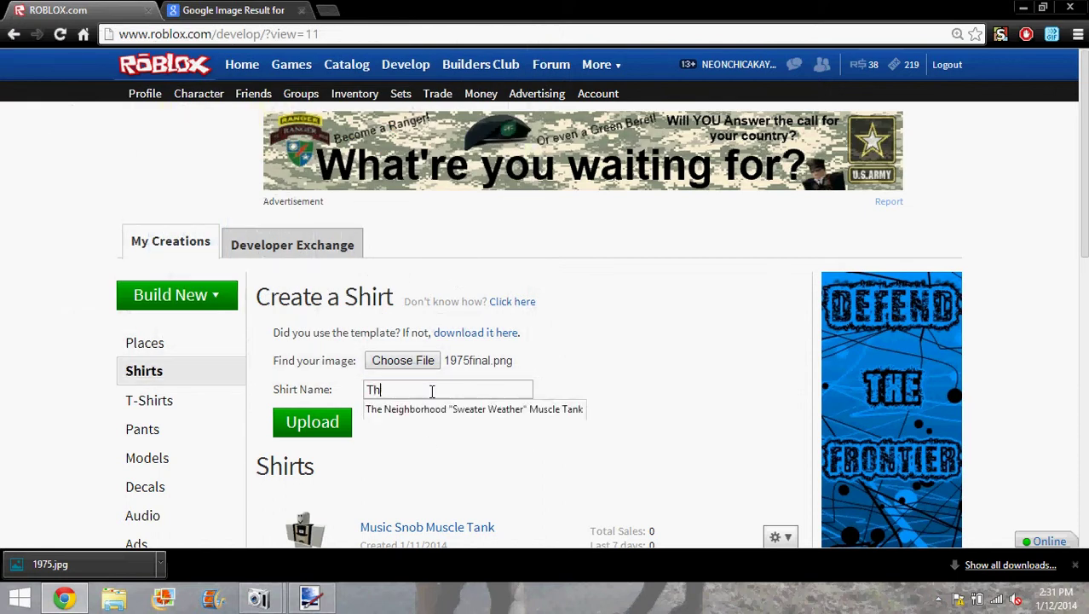
{"action": "type", "text": "e 1975 Muscle Tank"}
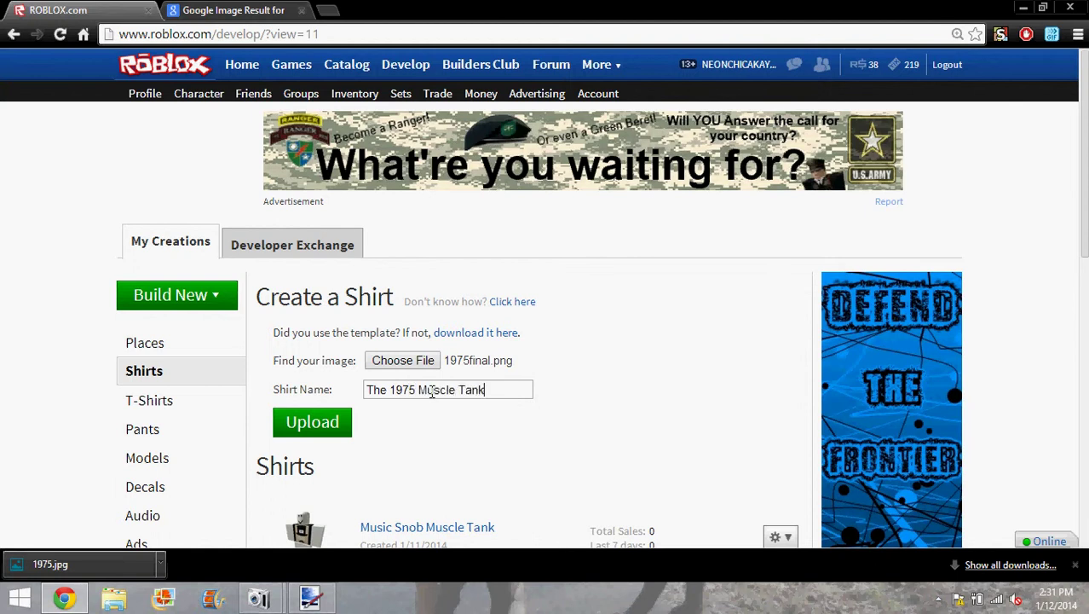
{"action": "left_click", "coordinate": [334, 424]}
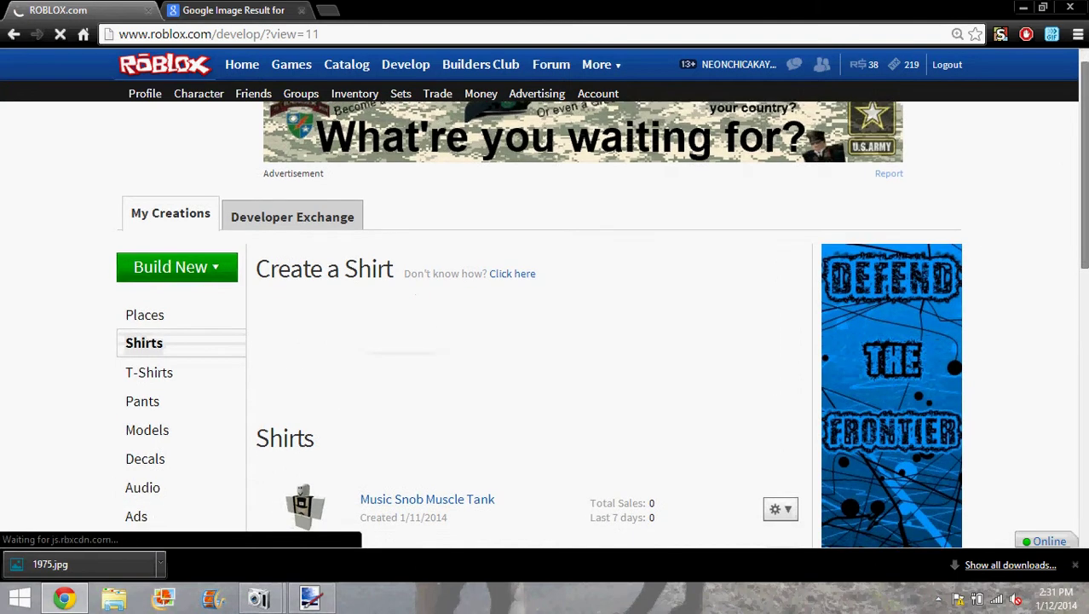
On the shirt's Configure page, set description 'The 1975 Band album muscle tank' and save
{"action": "left_click_drag", "start_coordinate": [1088, 152], "coordinate": [1087, 211]}
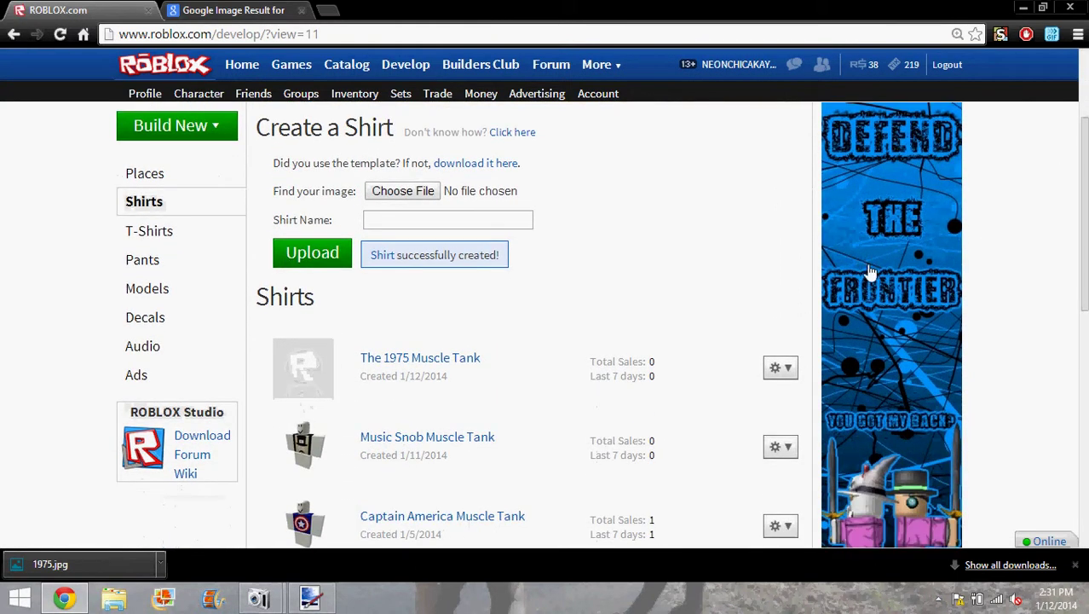
{"action": "left_click", "coordinate": [789, 372]}
{"action": "left_click", "coordinate": [744, 395]}
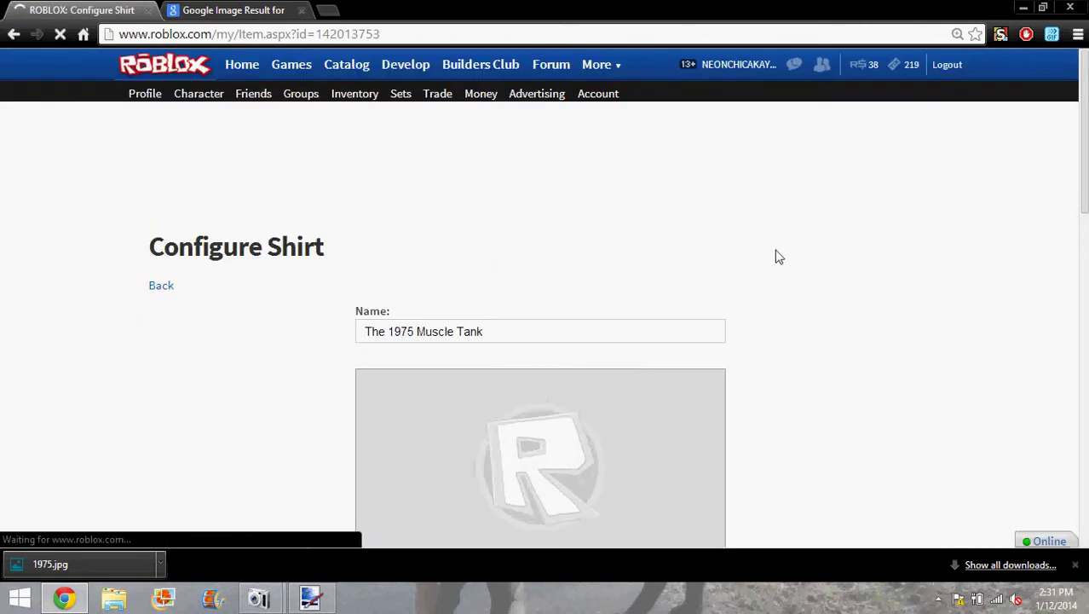
{"action": "scroll", "coordinate": [764, 113], "scroll_direction": "down", "scroll_amount": 3}
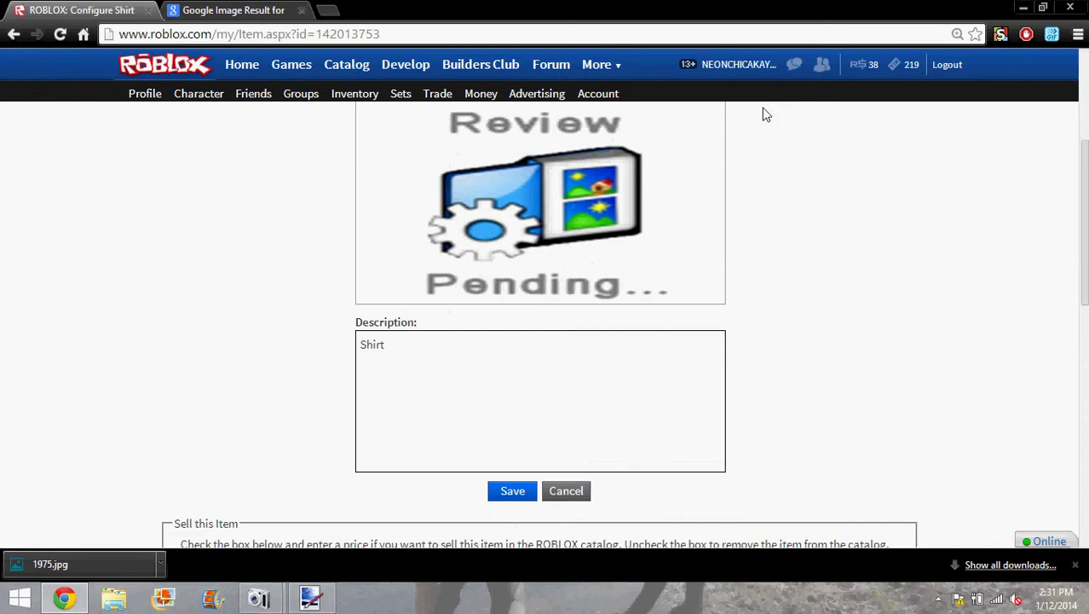
{"action": "left_click", "coordinate": [573, 364]}
{"action": "key", "text": "BackSpace"}
{"action": "key", "text": "BackSpace"}
{"action": "key", "text": "BackSpace"}
{"action": "key", "text": "BackSpace"}
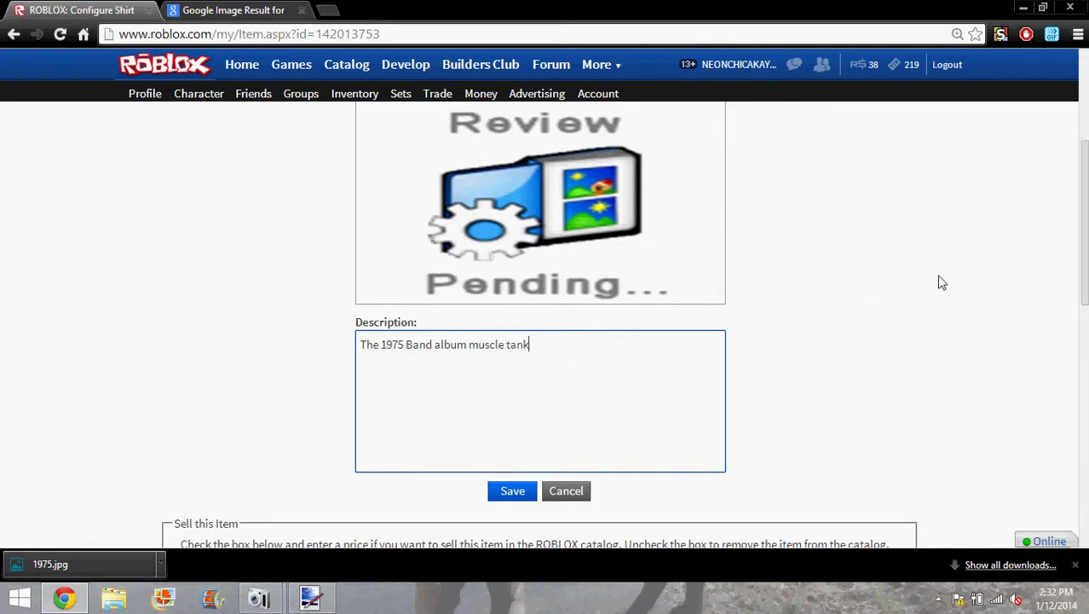
{"action": "left_click_drag", "start_coordinate": [1081, 235], "coordinate": [994, 338]}
{"action": "left_click", "coordinate": [520, 224]}
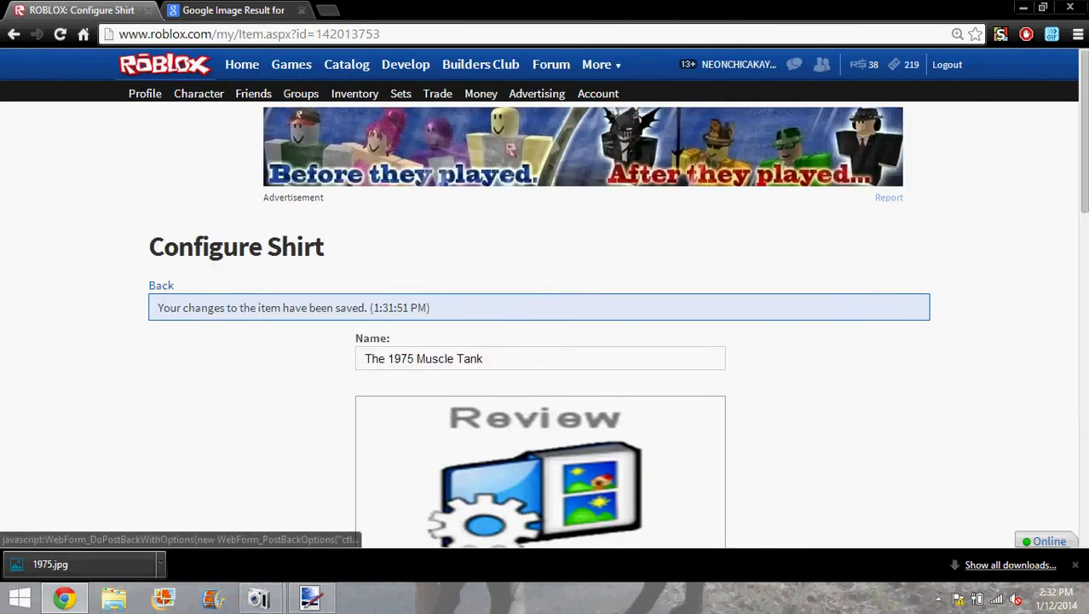
Mark The 1975 Muscle Tank for sale, accepting both ROBUX and Tickets
{"action": "left_click_drag", "start_coordinate": [1082, 162], "coordinate": [1083, 365]}
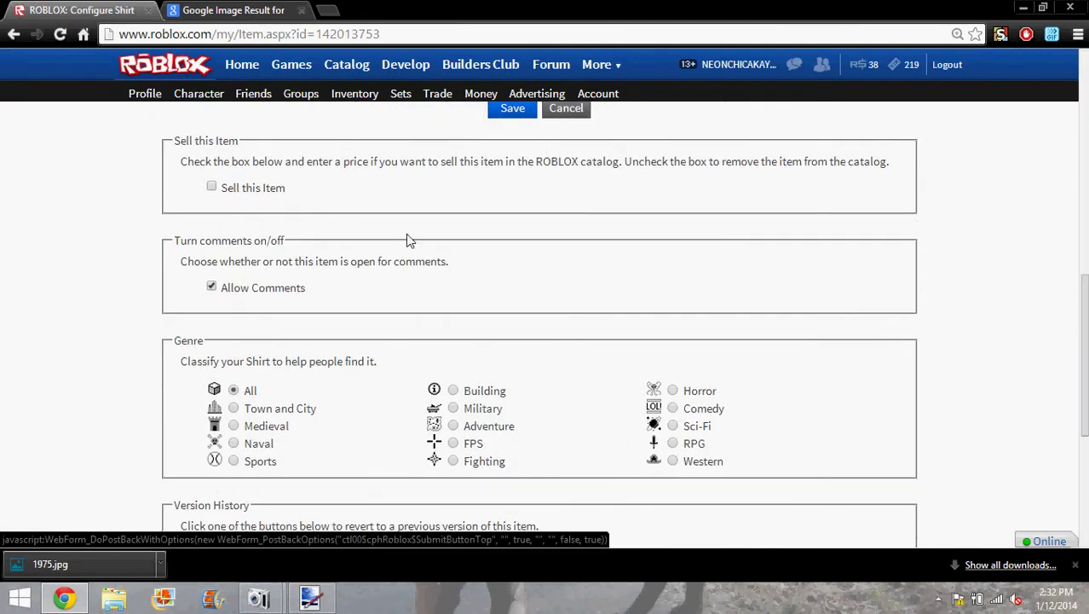
{"action": "left_click", "coordinate": [211, 186]}
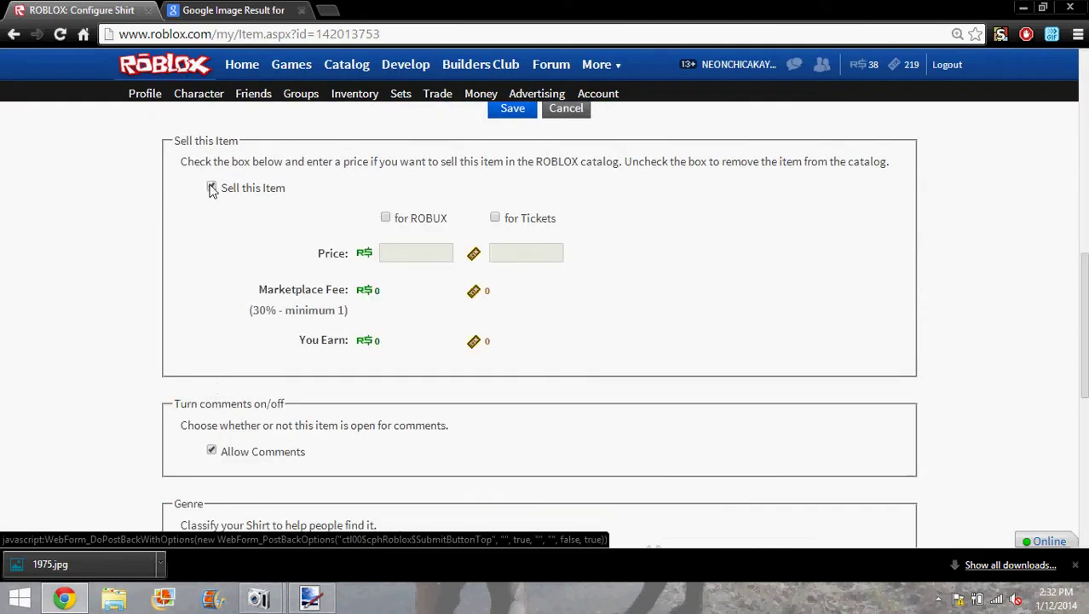
{"action": "left_click", "coordinate": [386, 218]}
{"action": "left_click", "coordinate": [496, 218]}
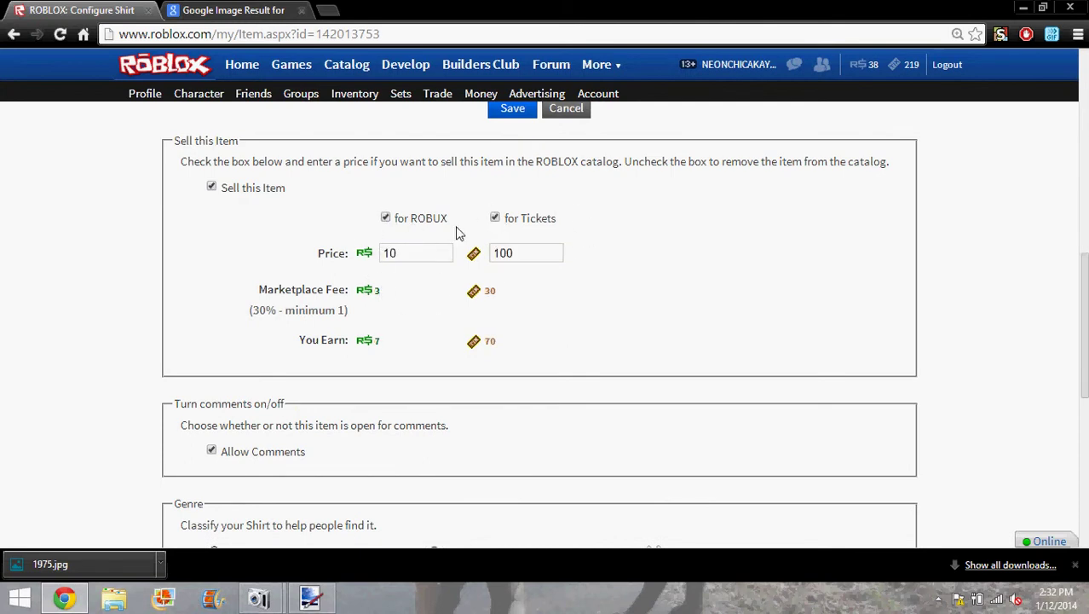
Scroll down the Configure Shirt page and dismiss the browser's downloads bar
{"action": "scroll", "coordinate": [625, 322], "scroll_direction": "down", "scroll_amount": 1}
{"action": "scroll", "coordinate": [546, 324], "scroll_direction": "down", "scroll_amount": 5}
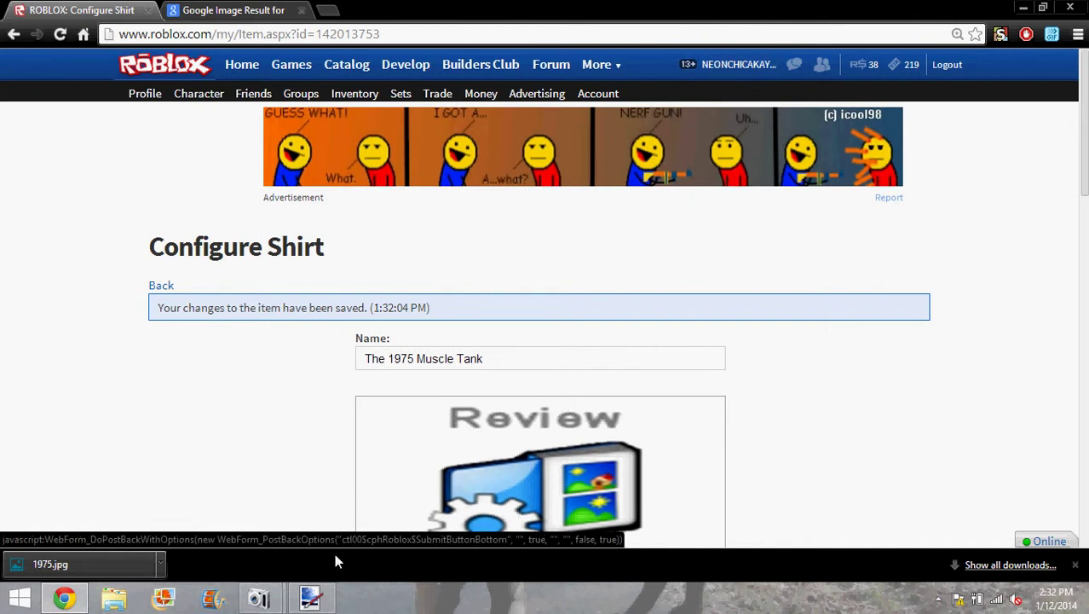
{"action": "left_click", "coordinate": [1076, 564]}
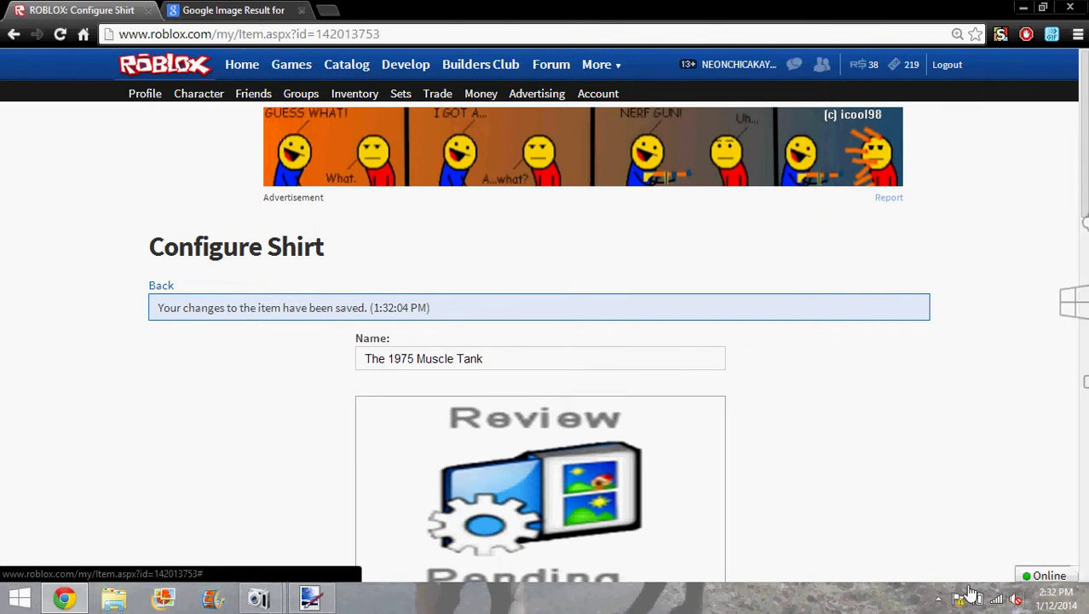
{"action": "mouse_move", "coordinate": [259, 599]}
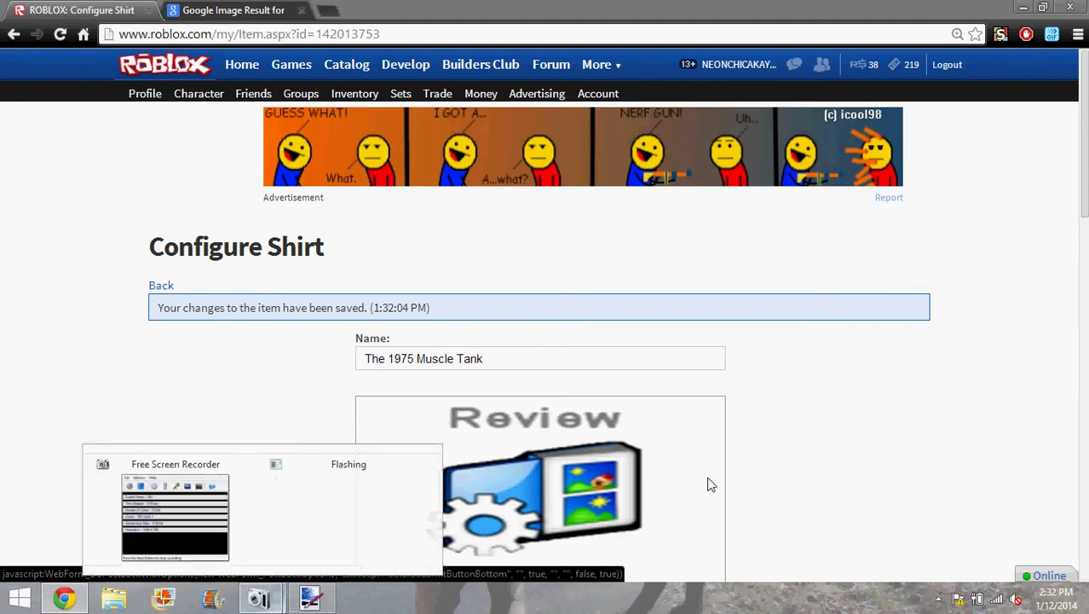
{"action": "mouse_move", "coordinate": [205, 544]}
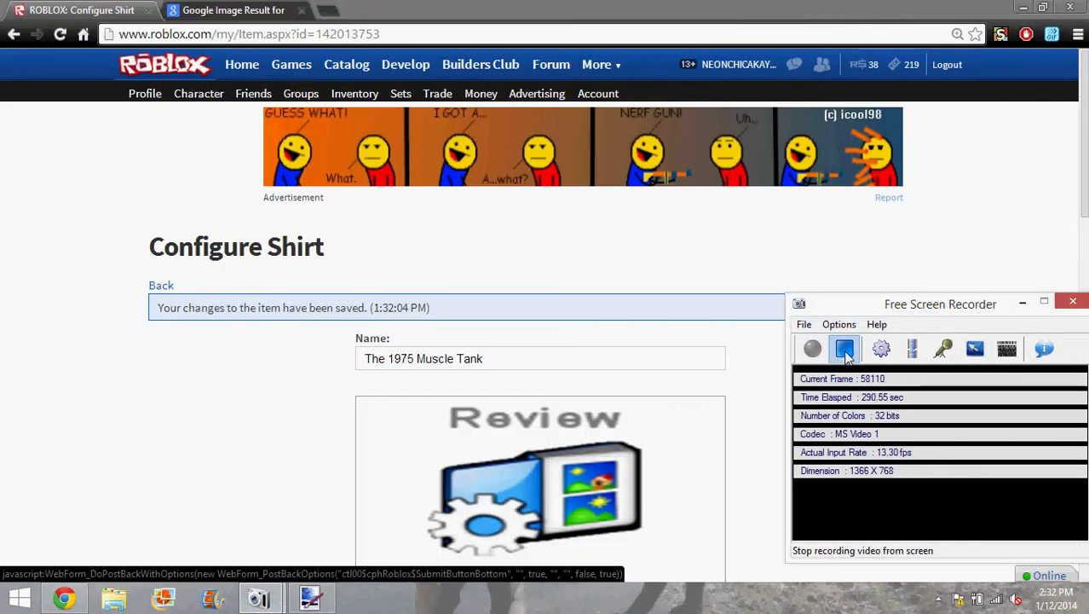